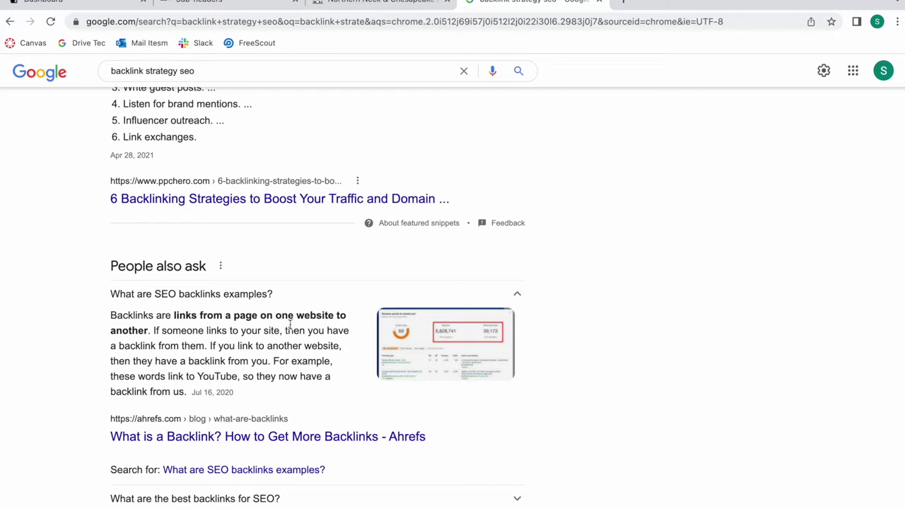
- Leave the backlink search results for the Dashboard tab with the IDX Addons SEO Links page
{"action": "left_click", "coordinate": [114, 4]}
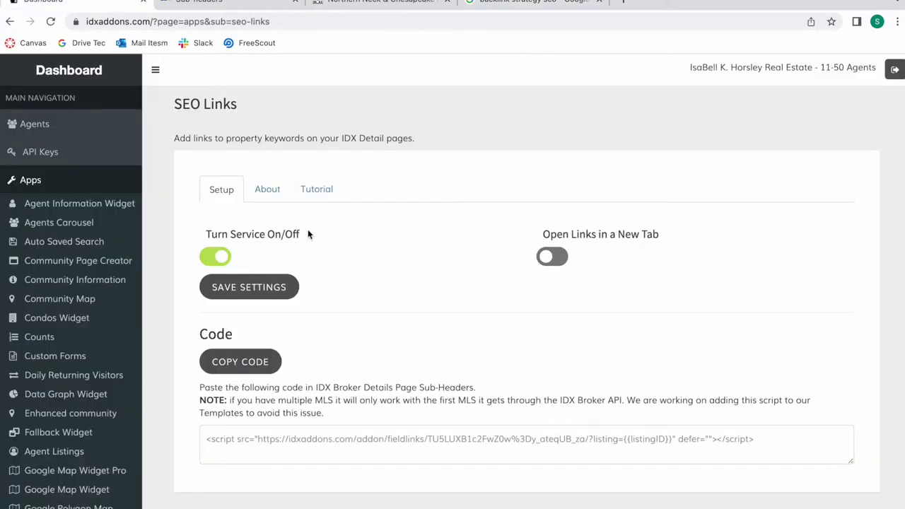
- Toggle the SEO Links service off and back on, then save the settings
{"action": "left_click", "coordinate": [225, 261]}
{"action": "left_click", "coordinate": [223, 261]}
{"action": "left_click", "coordinate": [274, 294]}
- Flip between the SEO Links dashboard and Horsley tabs, ending on the Horsley Real Estate homepage
{"action": "left_click", "coordinate": [368, 5]}
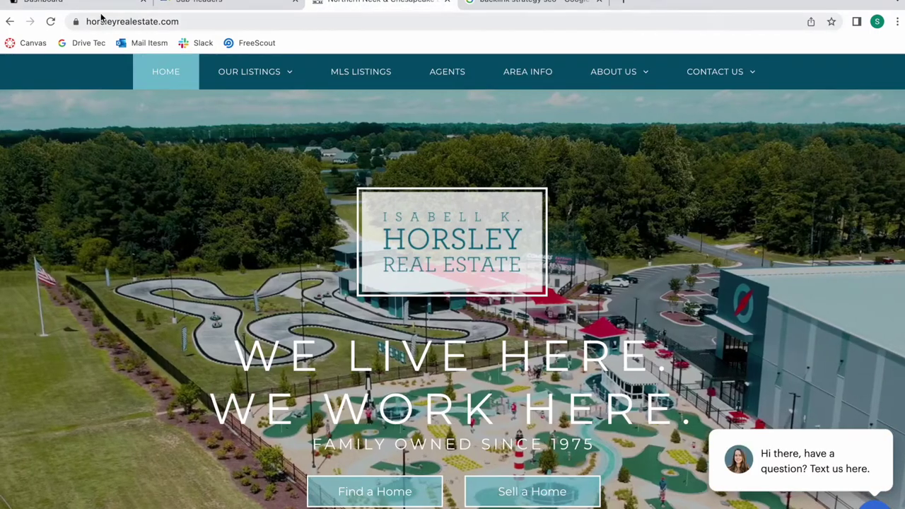
{"action": "left_click", "coordinate": [94, 6]}
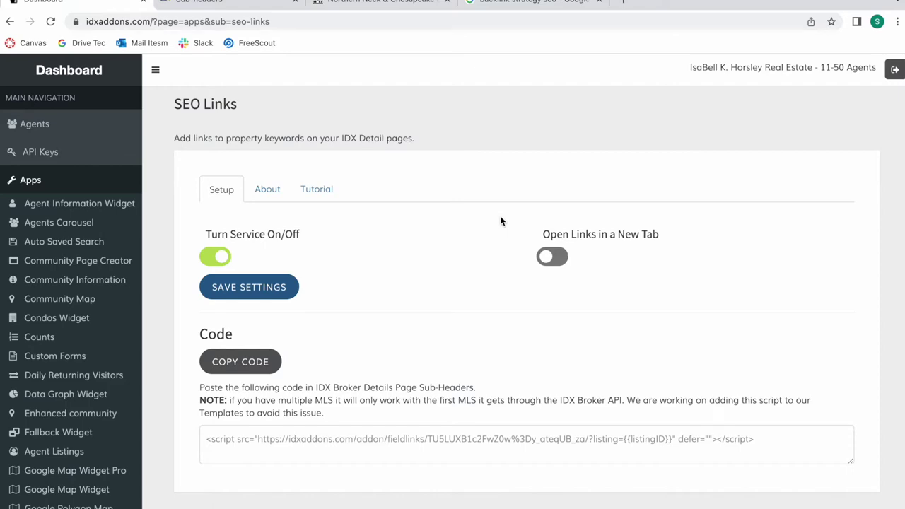
{"action": "left_click", "coordinate": [368, 5]}
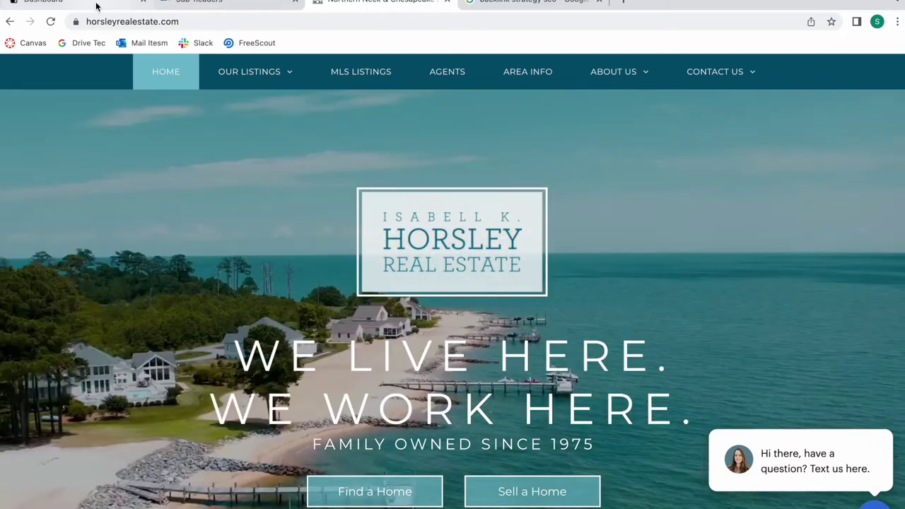
{"action": "left_click", "coordinate": [97, 6]}
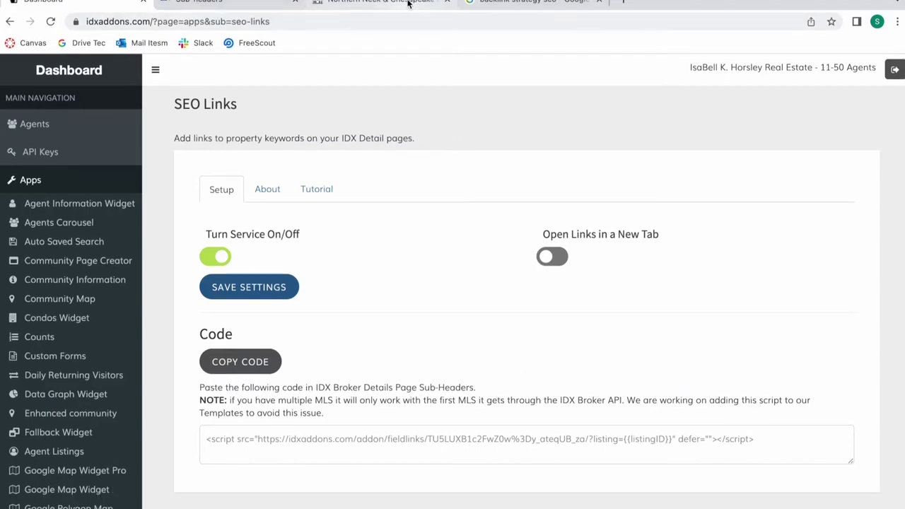
{"action": "left_click", "coordinate": [408, 3]}
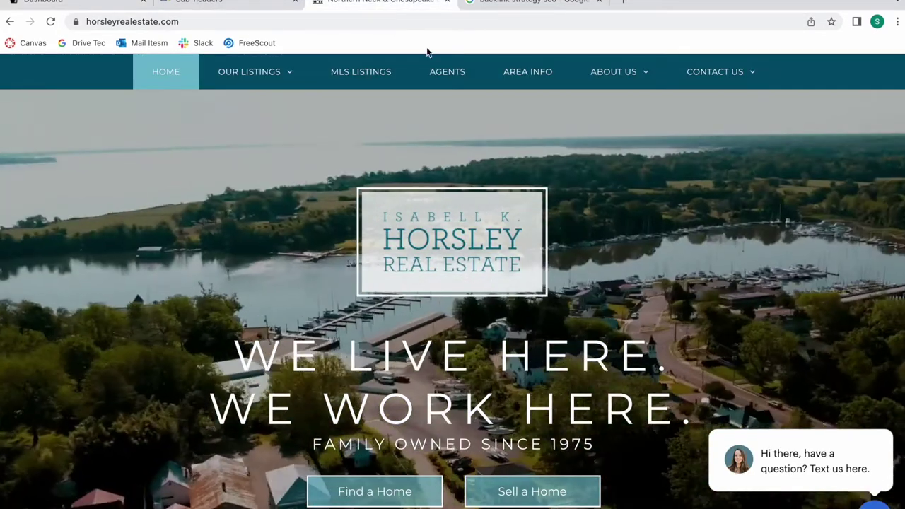
- Enter 3 in the Beds field of the homepage property search
{"action": "scroll", "coordinate": [483, 296], "scroll_direction": "down", "scroll_amount": 6}
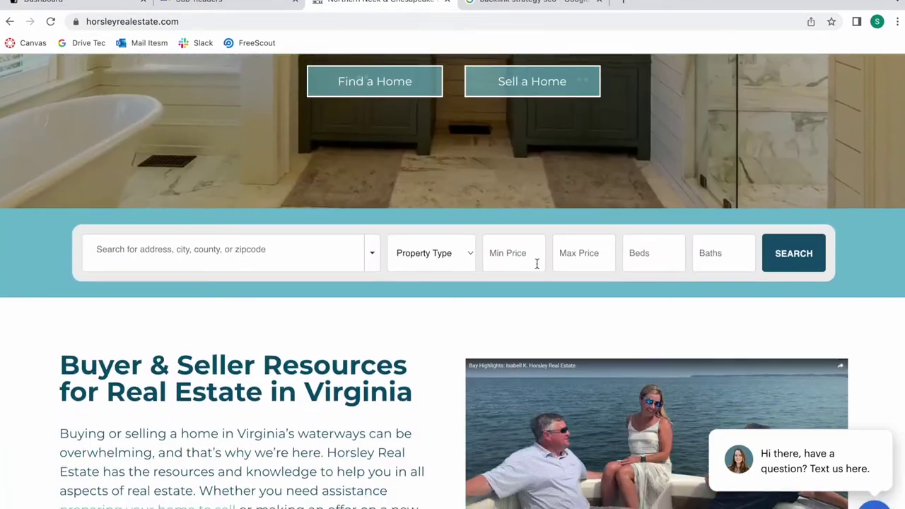
{"action": "left_click", "coordinate": [639, 253]}
{"action": "type", "text": "3"}
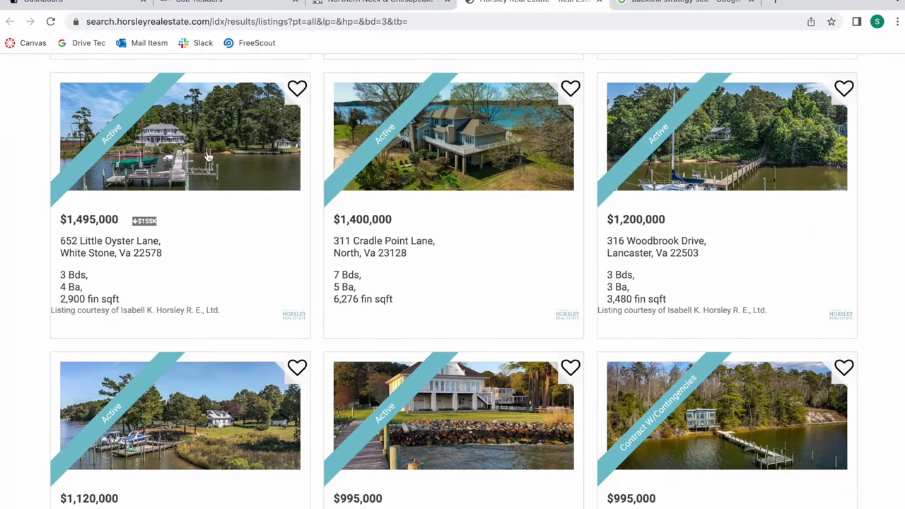
- Open the 311 Cradle Point Lane listing and expand Primary Features, Interior and External details
{"action": "left_click", "coordinate": [488, 168]}
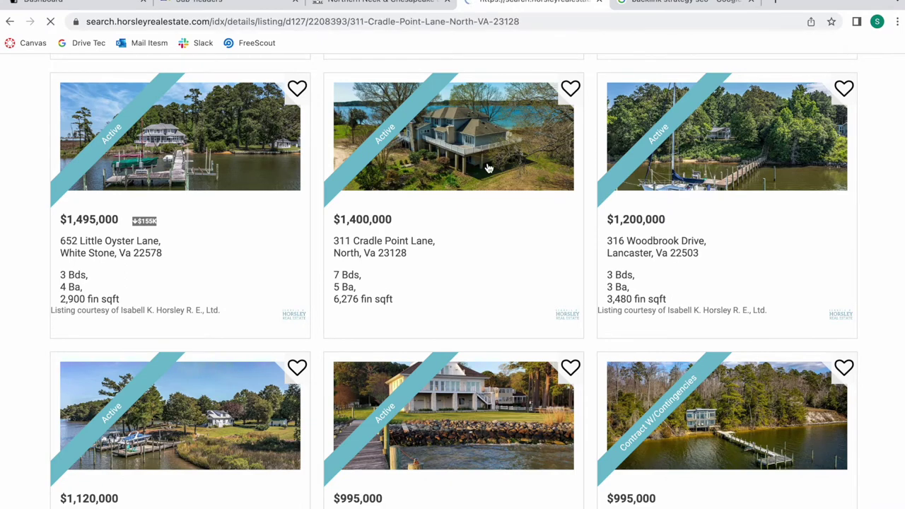
{"action": "scroll", "coordinate": [488, 168], "scroll_direction": "down", "scroll_amount": 5}
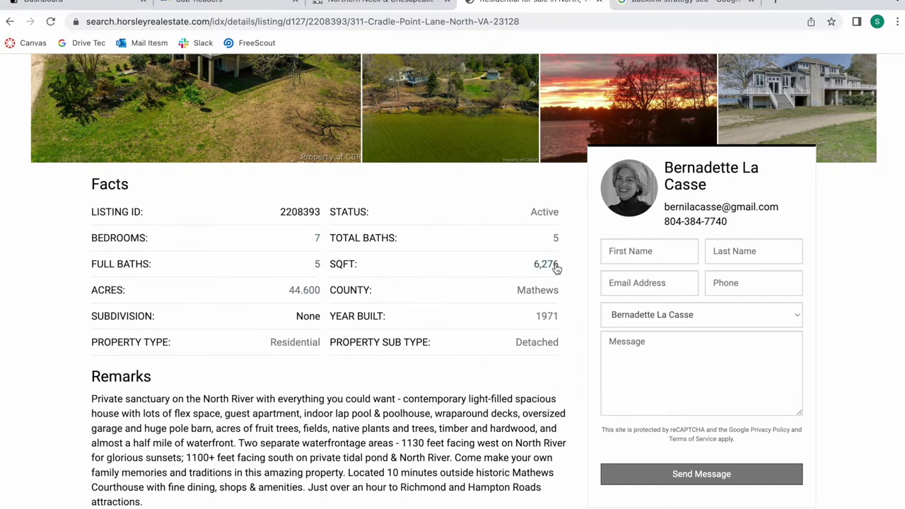
{"action": "scroll", "coordinate": [556, 265], "scroll_direction": "down", "scroll_amount": 3}
{"action": "left_click", "coordinate": [559, 239]}
{"action": "scroll", "coordinate": [538, 240], "scroll_direction": "down", "scroll_amount": 1}
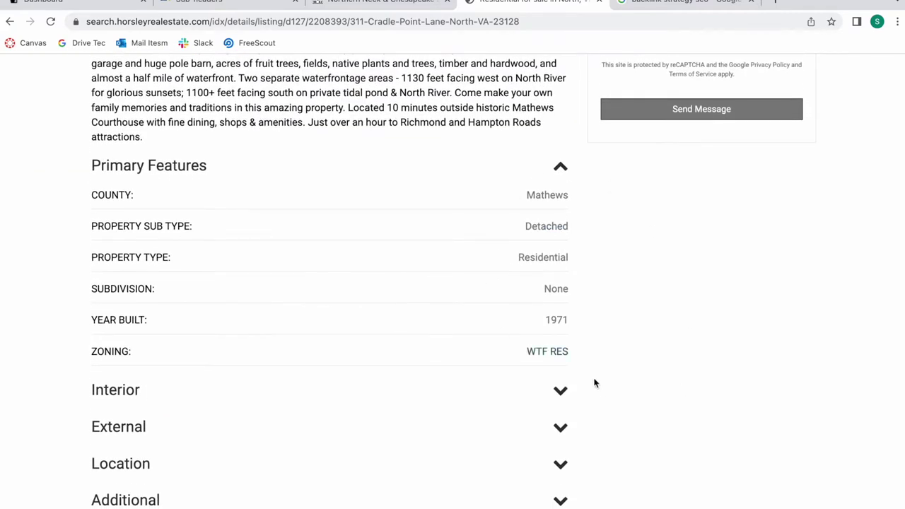
{"action": "left_click", "coordinate": [560, 391]}
{"action": "scroll", "coordinate": [558, 386], "scroll_direction": "down", "scroll_amount": 3}
{"action": "scroll", "coordinate": [526, 483], "scroll_direction": "down", "scroll_amount": 7}
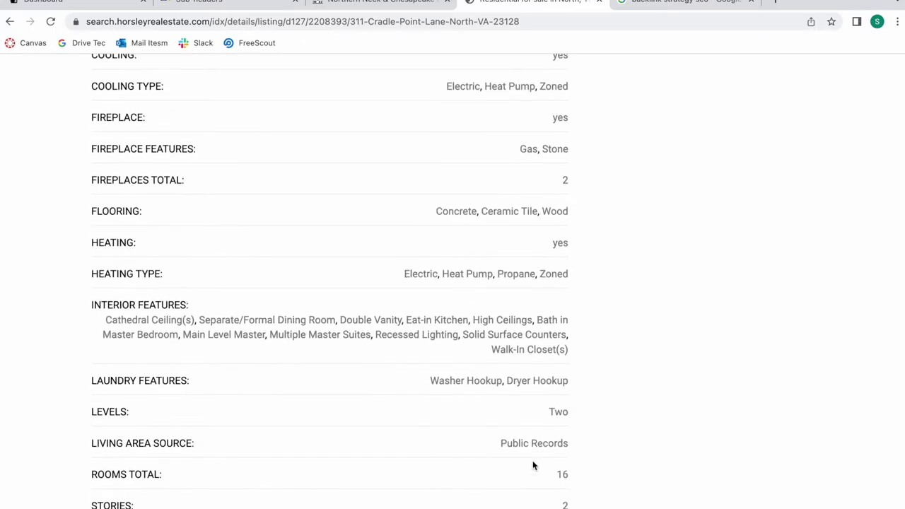
{"action": "left_click", "coordinate": [559, 379]}
- Follow the listing's Dishwasher keyword link to its matching search results
{"action": "scroll", "coordinate": [561, 354], "scroll_direction": "down", "scroll_amount": 2}
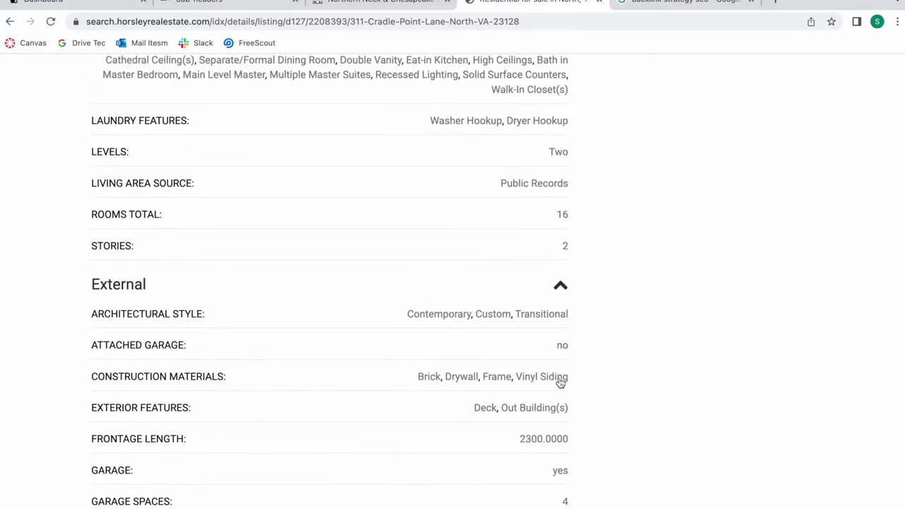
{"action": "scroll", "coordinate": [557, 321], "scroll_direction": "down", "scroll_amount": 3}
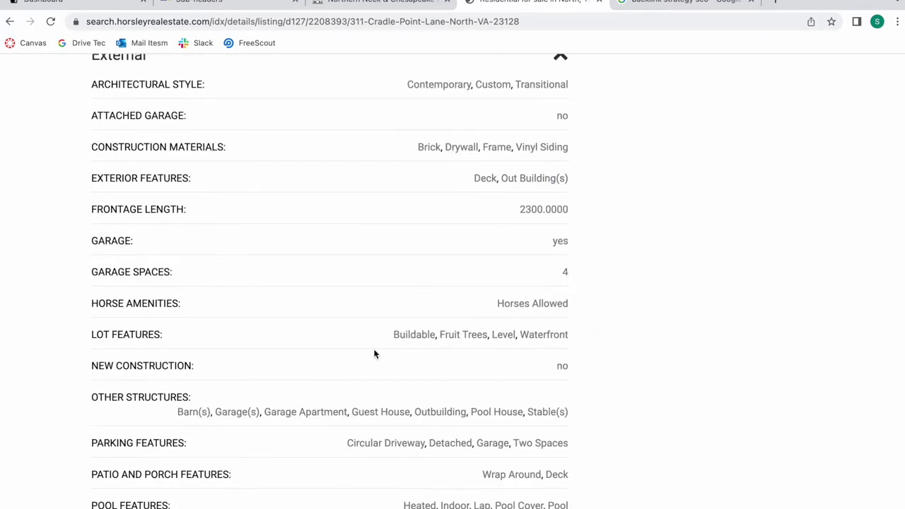
{"action": "scroll", "coordinate": [436, 127], "scroll_direction": "up", "scroll_amount": 5}
{"action": "scroll", "coordinate": [592, 348], "scroll_direction": "up", "scroll_amount": 20}
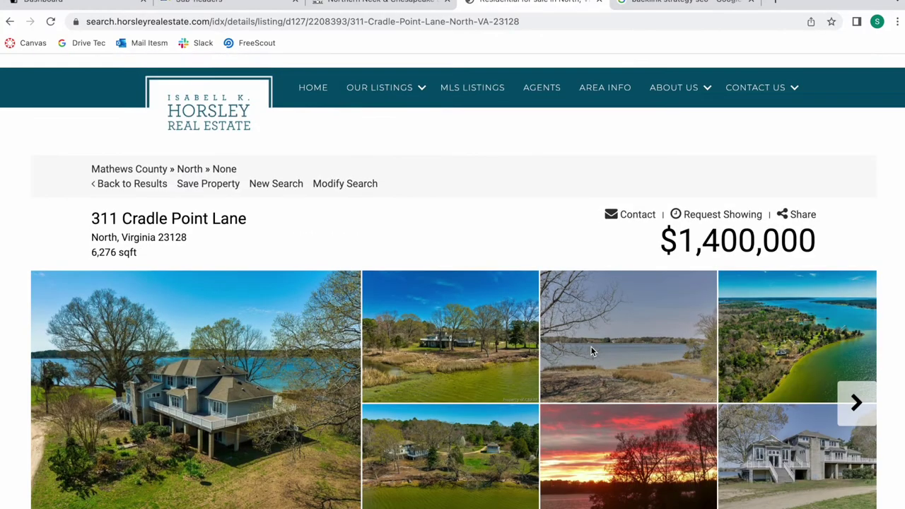
{"action": "scroll", "coordinate": [653, 477], "scroll_direction": "down", "scroll_amount": 7}
{"action": "scroll", "coordinate": [572, 397], "scroll_direction": "down", "scroll_amount": 6}
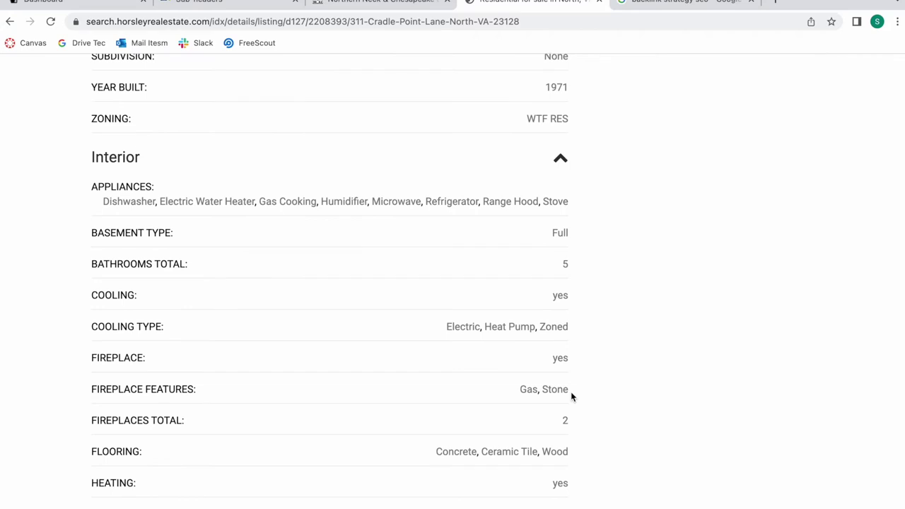
{"action": "left_click", "coordinate": [140, 203]}
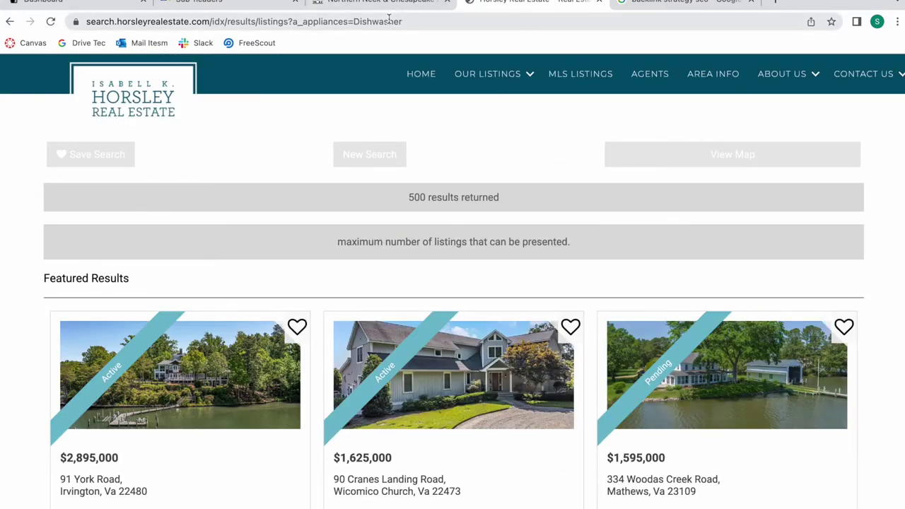
- Check the Dishwasher results page's web address and scroll through the 500 returned listings
{"action": "left_click", "coordinate": [390, 21]}
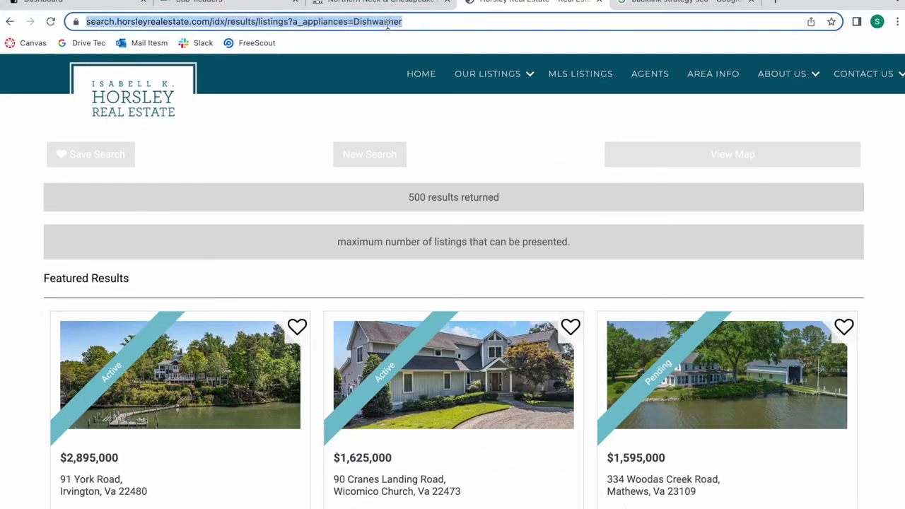
{"action": "left_click", "coordinate": [390, 22]}
{"action": "left_click", "coordinate": [583, 281]}
{"action": "scroll", "coordinate": [646, 387], "scroll_direction": "down", "scroll_amount": 15}
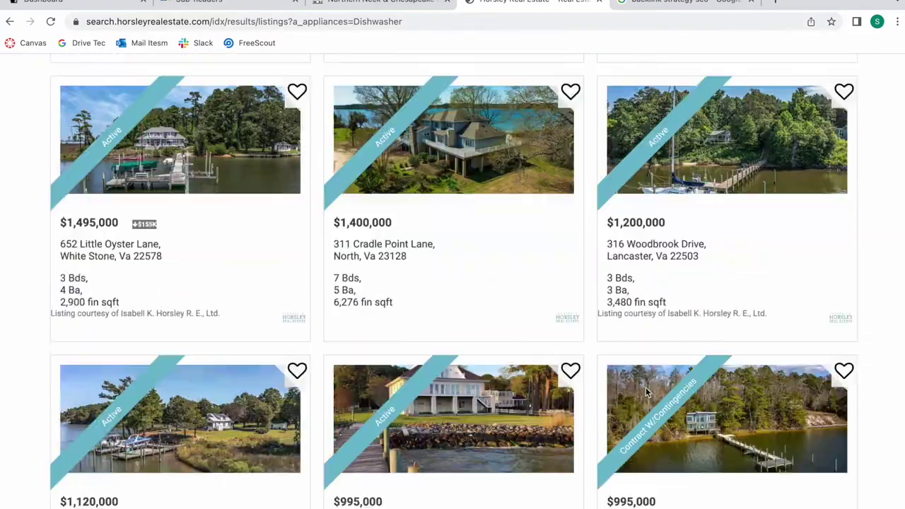
{"action": "scroll", "coordinate": [646, 393], "scroll_direction": "down", "scroll_amount": 12}
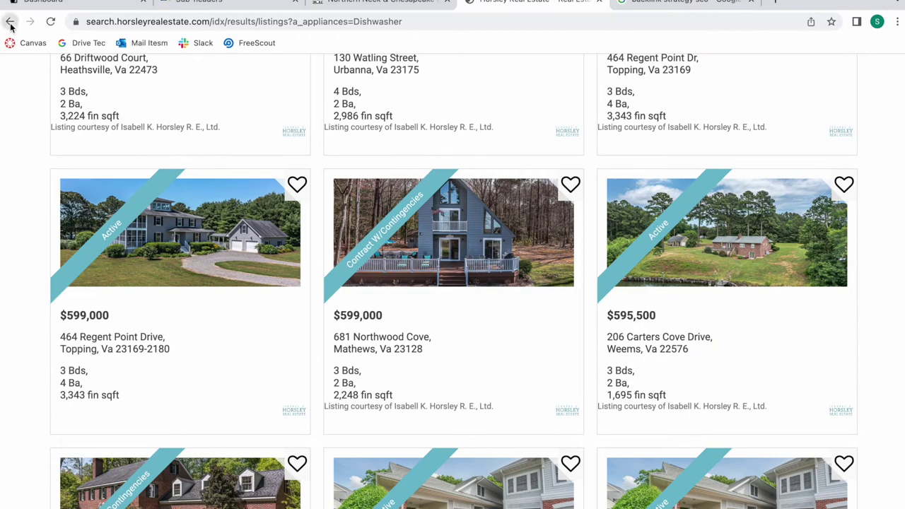
{"action": "key", "text": "alt+Left"}
{"action": "scroll", "coordinate": [431, 452], "scroll_direction": "up", "scroll_amount": 5}
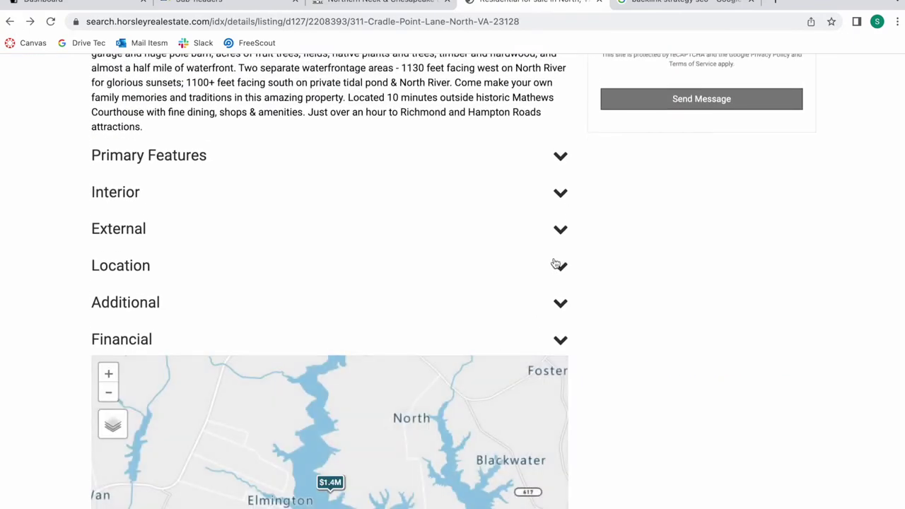
{"action": "left_click", "coordinate": [564, 233]}
{"action": "scroll", "coordinate": [558, 226], "scroll_direction": "down", "scroll_amount": 2}
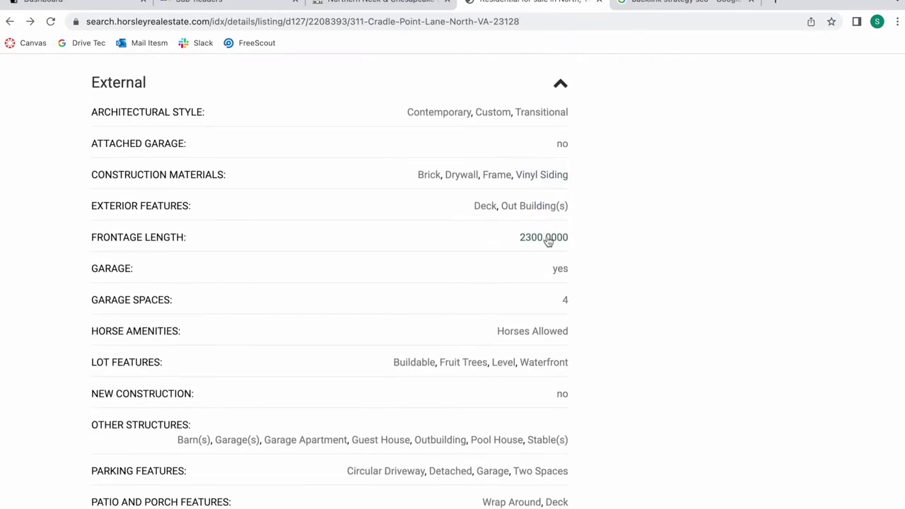
{"action": "scroll", "coordinate": [560, 274], "scroll_direction": "down", "scroll_amount": 1}
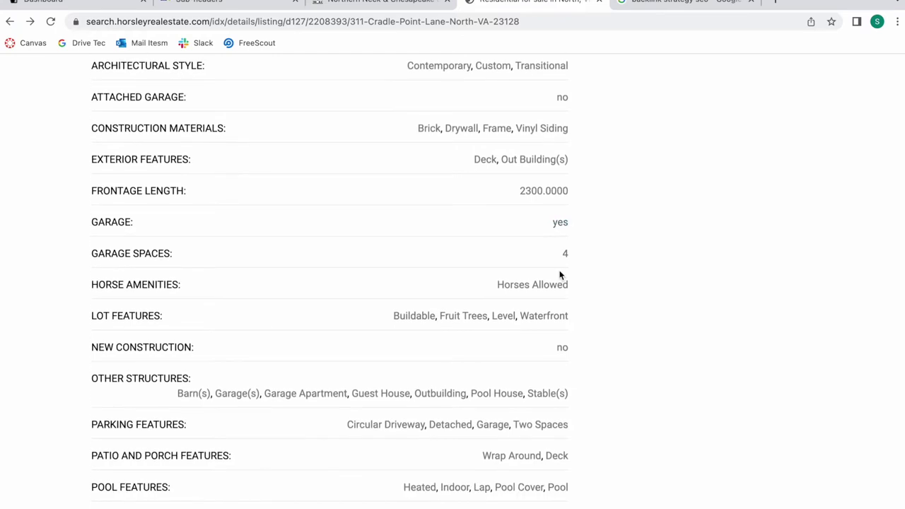
- Follow the GARAGE yes keyword link and open the 223 Golden Tale listing from the results
{"action": "left_click", "coordinate": [560, 224]}
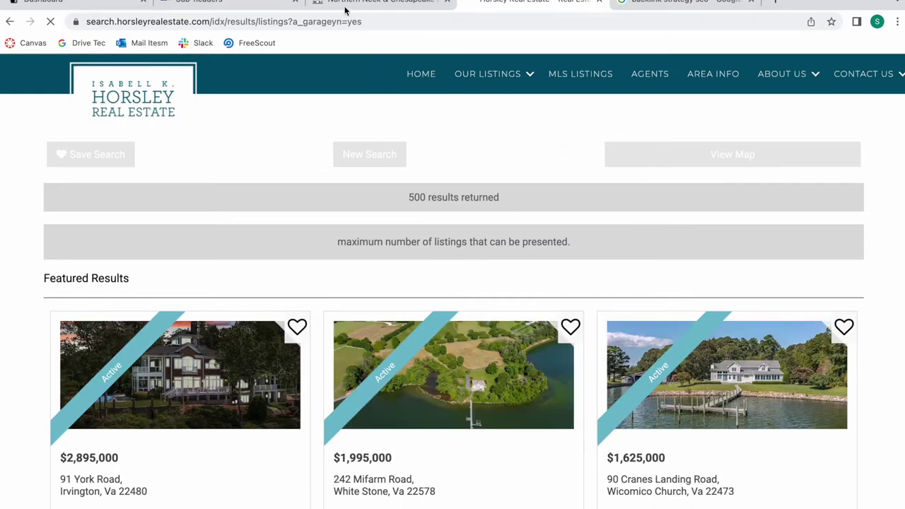
{"action": "scroll", "coordinate": [476, 267], "scroll_direction": "down", "scroll_amount": 13}
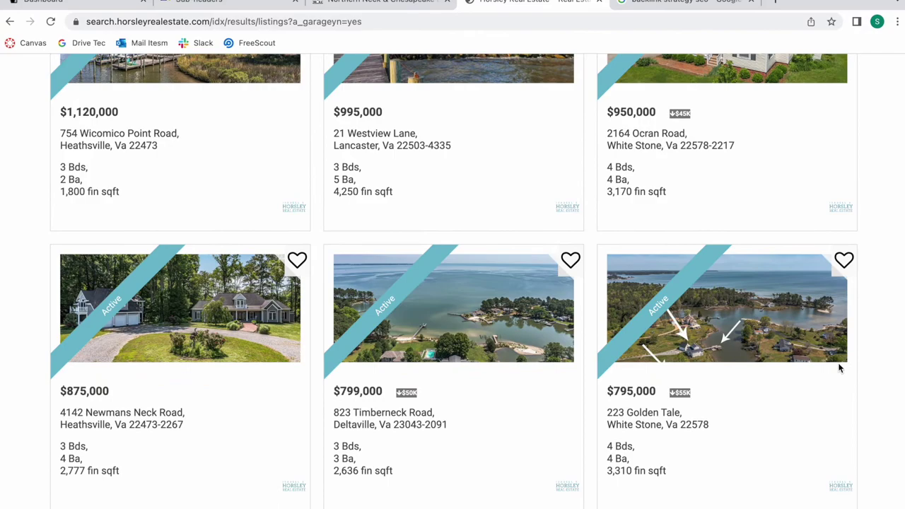
{"action": "left_click", "coordinate": [778, 334]}
- Expand 223 Golden Tale's Location details and follow the Water link to its 237 results
{"action": "scroll", "coordinate": [778, 334], "scroll_direction": "down", "scroll_amount": 10}
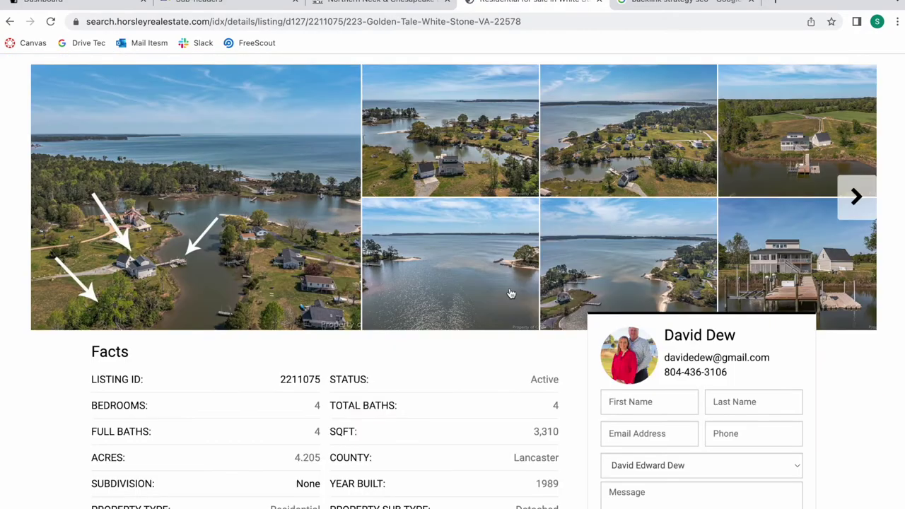
{"action": "left_click", "coordinate": [566, 382]}
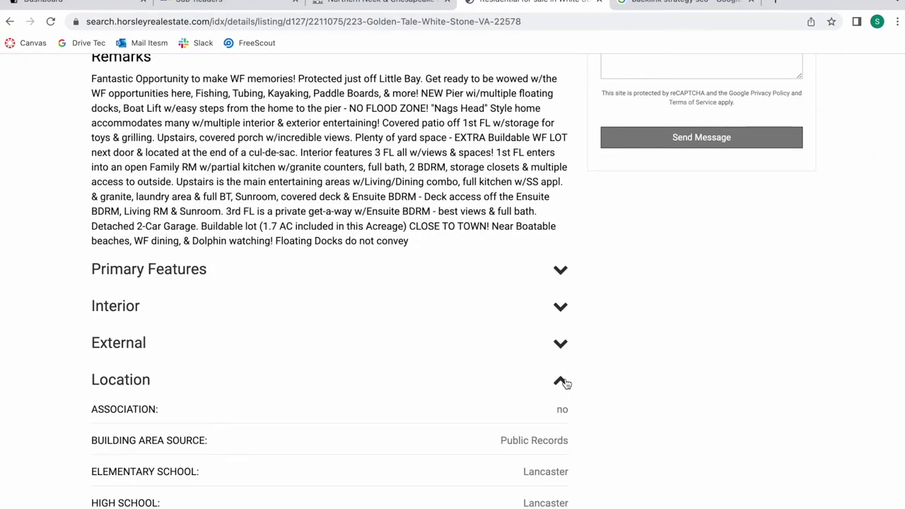
{"action": "scroll", "coordinate": [566, 383], "scroll_direction": "down", "scroll_amount": 6}
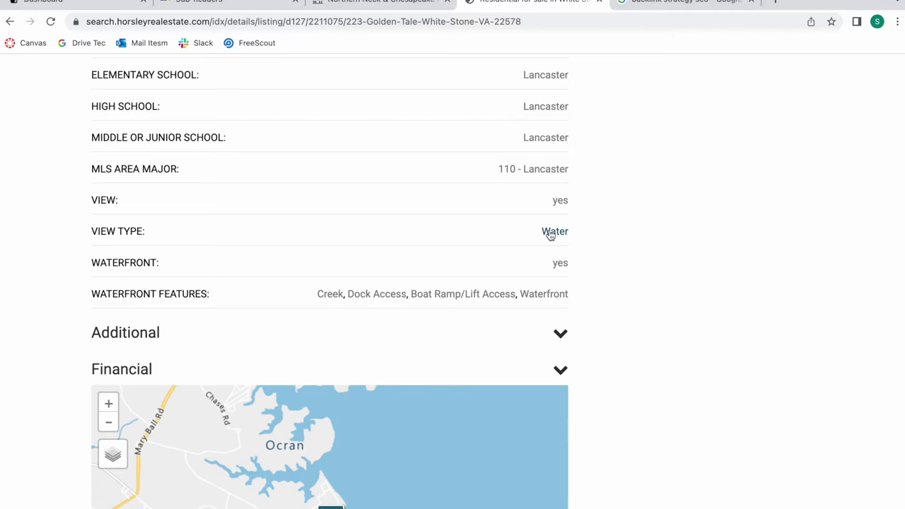
{"action": "left_click", "coordinate": [550, 234]}
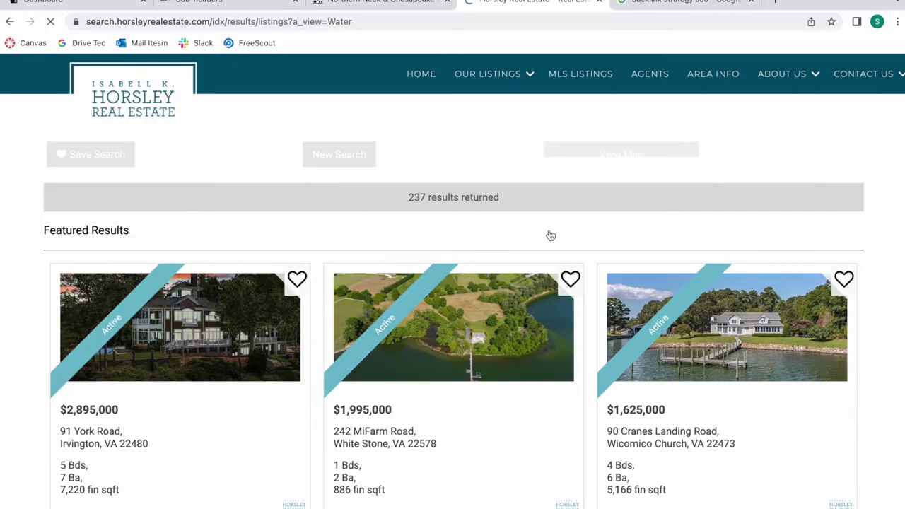
{"action": "scroll", "coordinate": [551, 235], "scroll_direction": "down", "scroll_amount": 5}
{"action": "scroll", "coordinate": [550, 235], "scroll_direction": "down", "scroll_amount": 1}
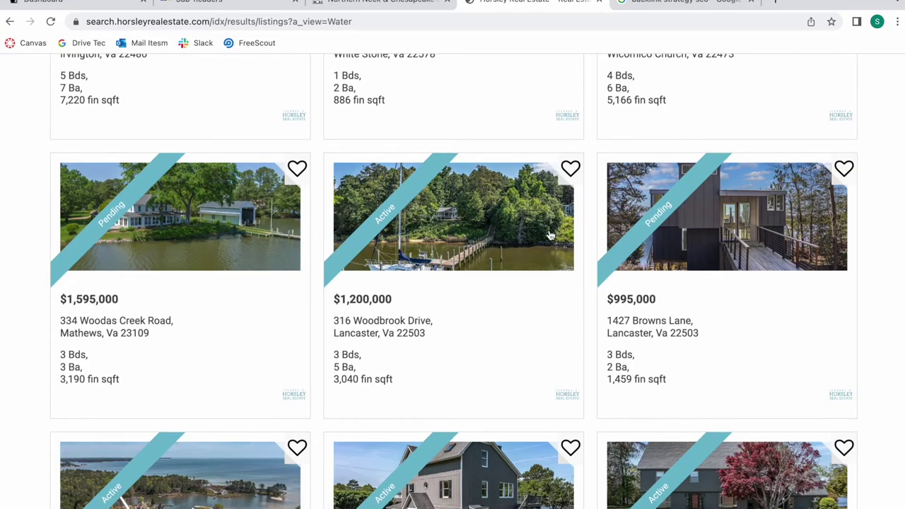
{"action": "scroll", "coordinate": [550, 235], "scroll_direction": "down", "scroll_amount": 10}
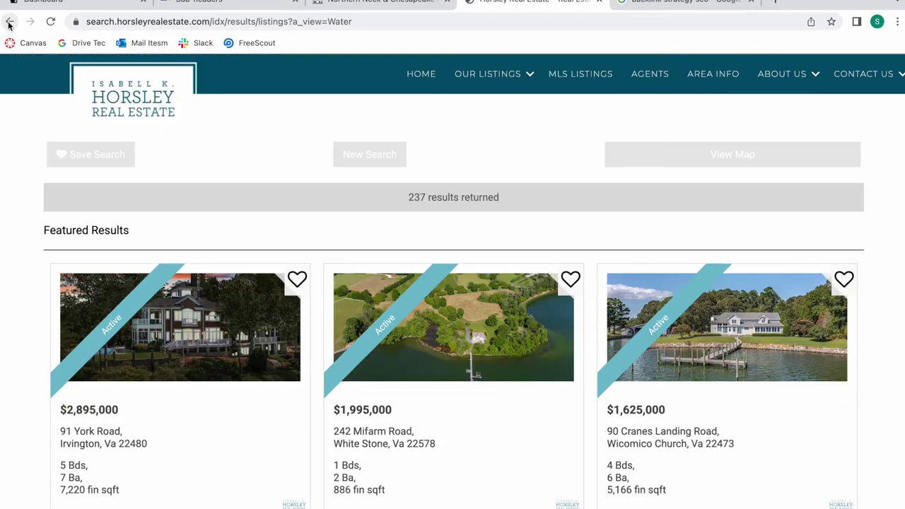
- Return to the 223 Golden Tale listing, then switch to the IDX Addons SEO Links dashboard
{"action": "left_click", "coordinate": [10, 21]}
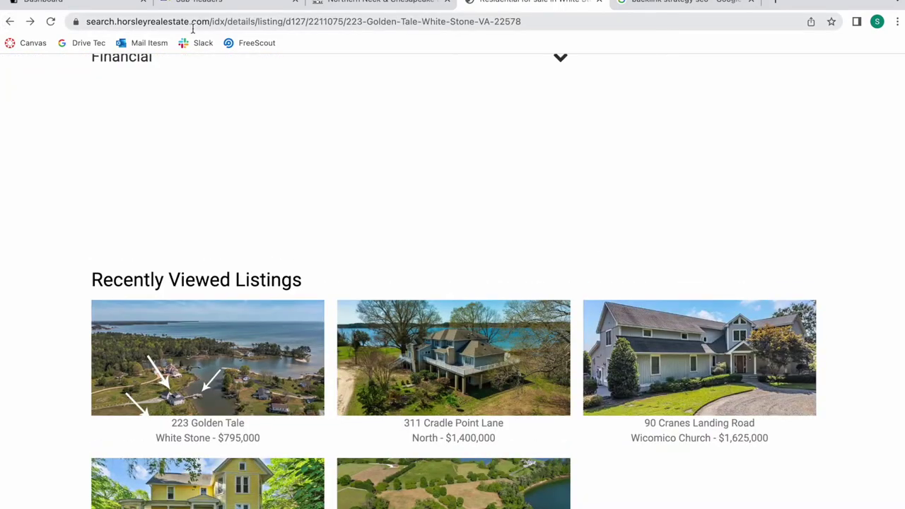
{"action": "scroll", "coordinate": [257, 196], "scroll_direction": "up", "scroll_amount": 20}
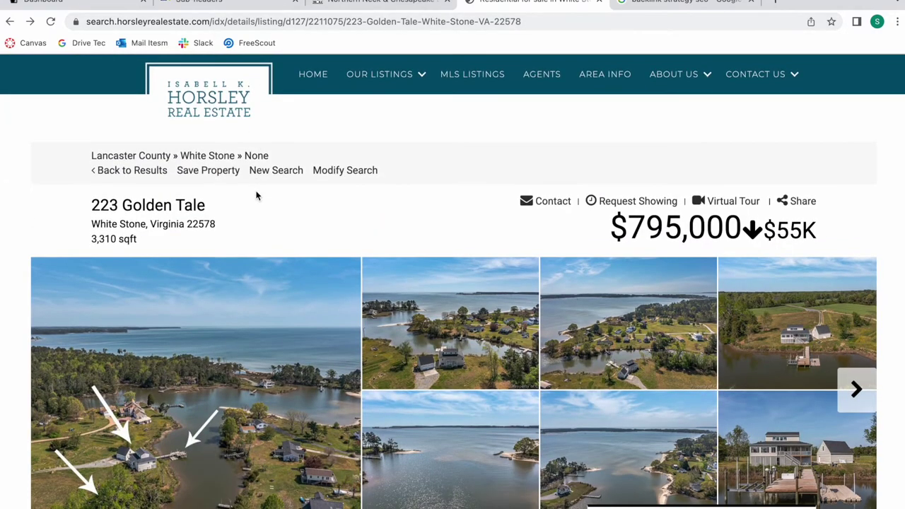
{"action": "scroll", "coordinate": [257, 196], "scroll_direction": "down", "scroll_amount": 3}
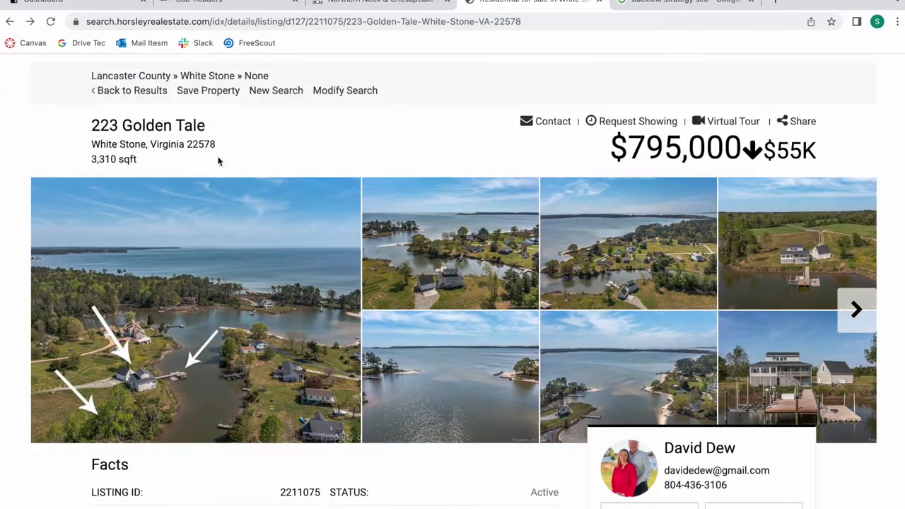
{"action": "left_click", "coordinate": [64, 3]}
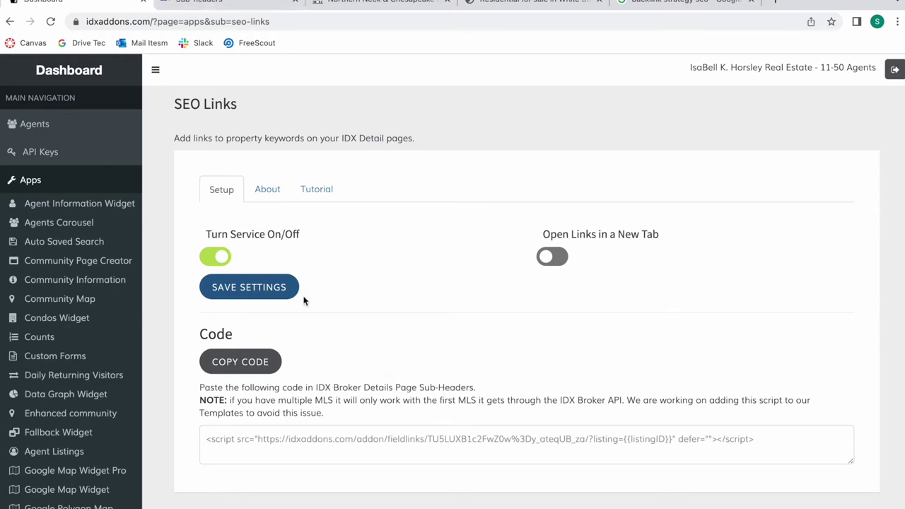
- Copy the SEO Links script code and read through the setup tutorial
{"action": "left_click", "coordinate": [256, 369]}
{"action": "left_click", "coordinate": [316, 188]}
{"action": "scroll", "coordinate": [350, 370], "scroll_direction": "down", "scroll_amount": 10}
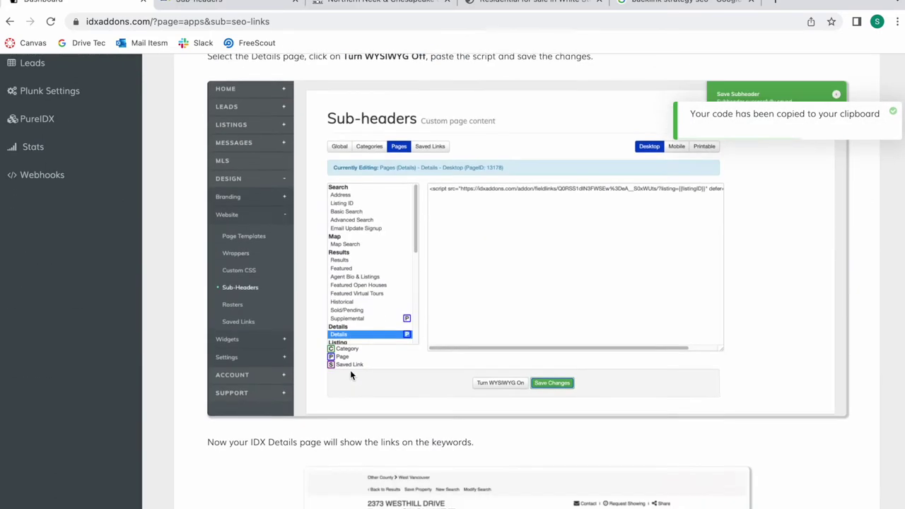
{"action": "scroll", "coordinate": [350, 370], "scroll_direction": "up", "scroll_amount": 2}
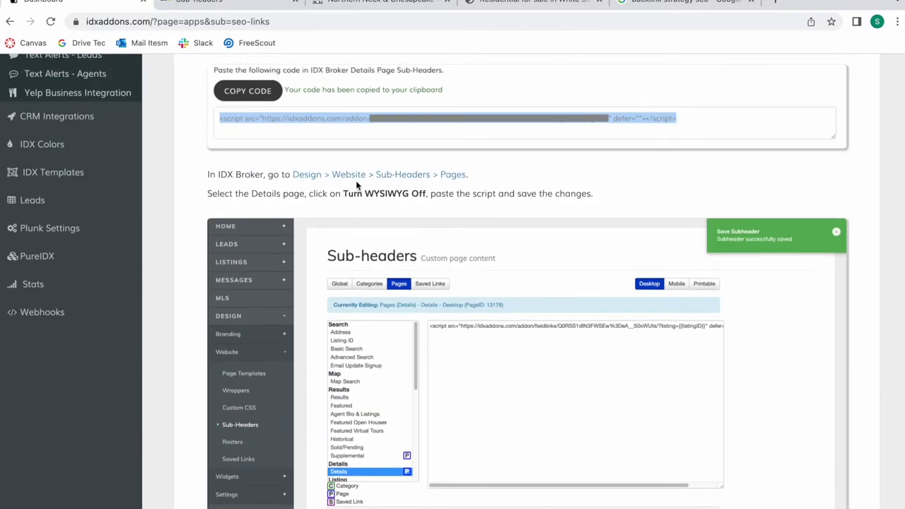
- Move over to the IDX Broker Sub-headers editor tab
{"action": "left_click", "coordinate": [217, 6]}
{"action": "left_click", "coordinate": [113, 6]}
{"action": "left_click", "coordinate": [253, 7]}
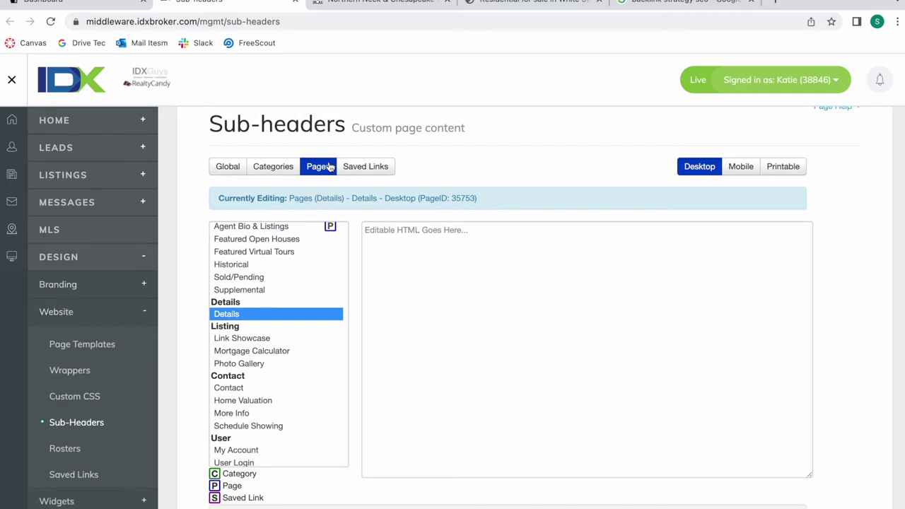
- Paste the copied SEO Links script into the Details page sub-header HTML and save changes
{"action": "scroll", "coordinate": [270, 323], "scroll_direction": "down", "scroll_amount": 1}
{"action": "left_click", "coordinate": [458, 216]}
{"action": "key", "text": "super+v"}
{"action": "scroll", "coordinate": [458, 217], "scroll_direction": "left", "scroll_amount": 5}
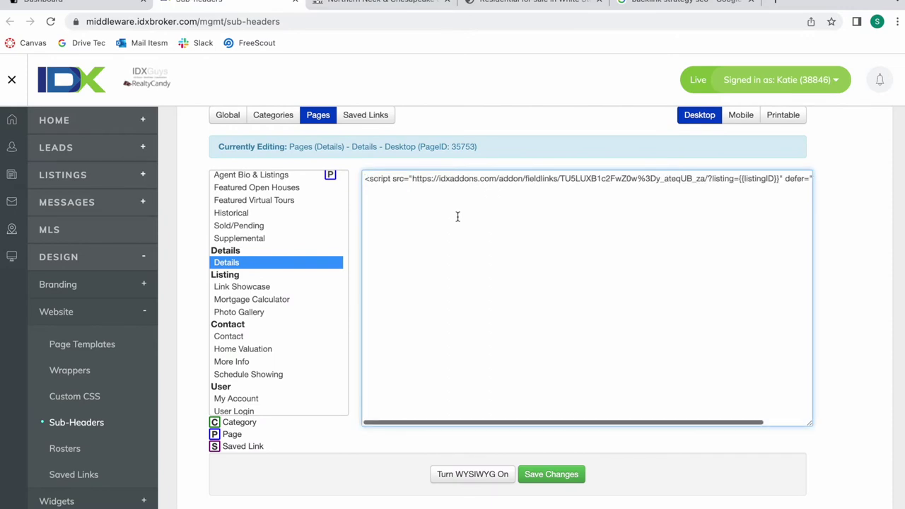
{"action": "left_click", "coordinate": [567, 475]}
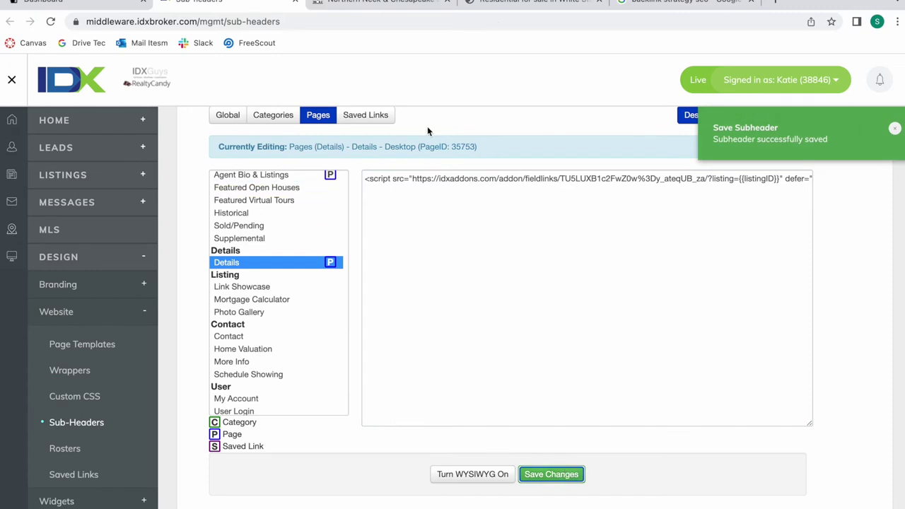
- In Page Templates, activate the Sunny Details layout for the Details page
{"action": "left_click", "coordinate": [82, 347]}
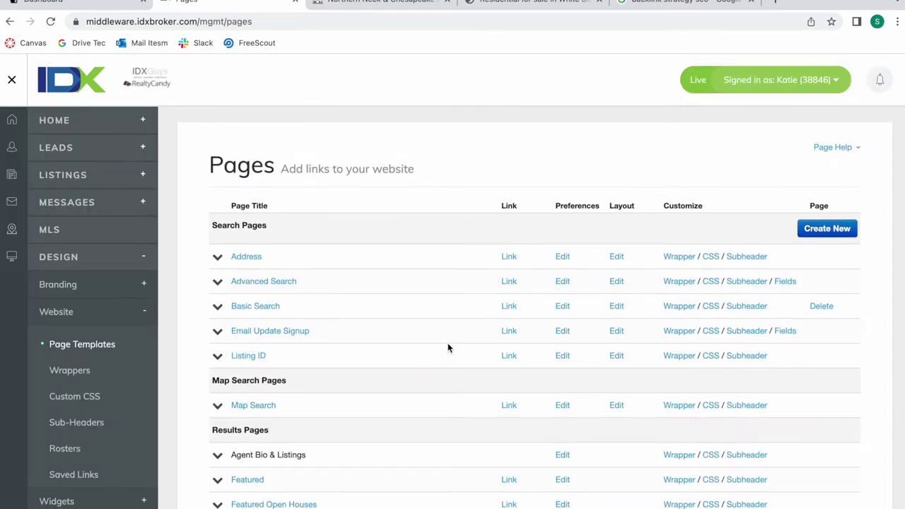
{"action": "scroll", "coordinate": [312, 355], "scroll_direction": "down", "scroll_amount": 3}
{"action": "scroll", "coordinate": [312, 358], "scroll_direction": "down", "scroll_amount": 2}
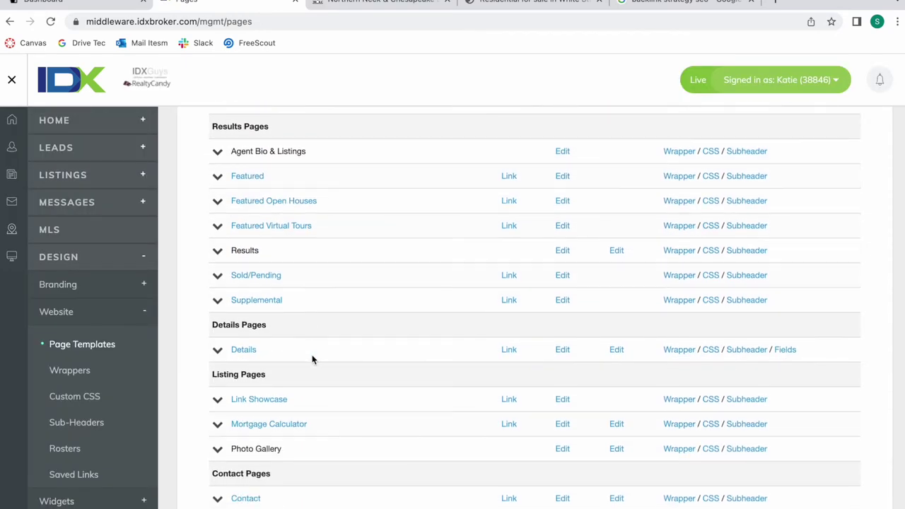
{"action": "left_click", "coordinate": [618, 350]}
{"action": "scroll", "coordinate": [619, 352], "scroll_direction": "down", "scroll_amount": 10}
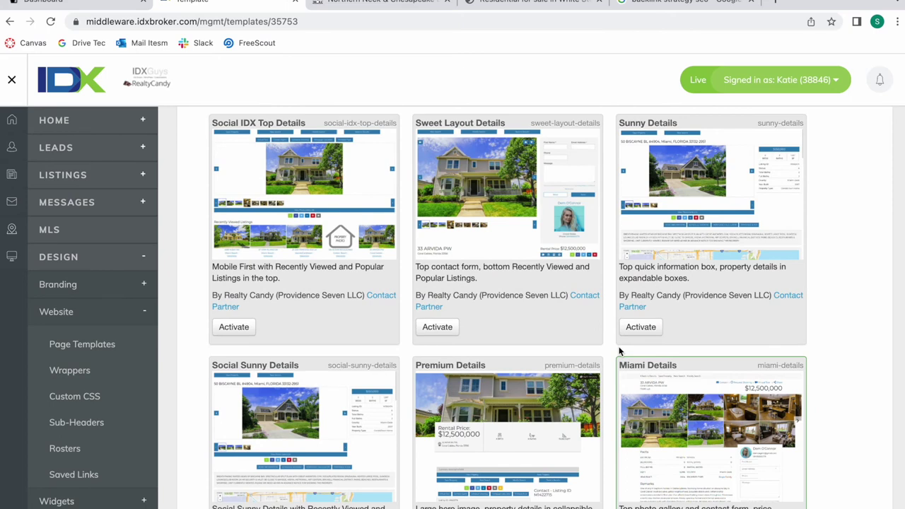
{"action": "left_click", "coordinate": [652, 330]}
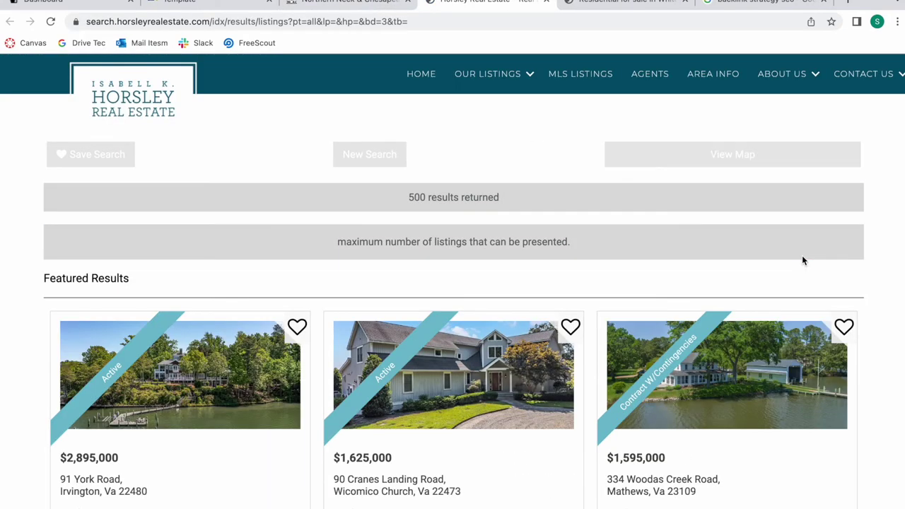
- Open the 90 Cranes Landing Road listing and expand its Interior and Additional details
{"action": "scroll", "coordinate": [778, 252], "scroll_direction": "down", "scroll_amount": 2}
{"action": "left_click", "coordinate": [509, 291]}
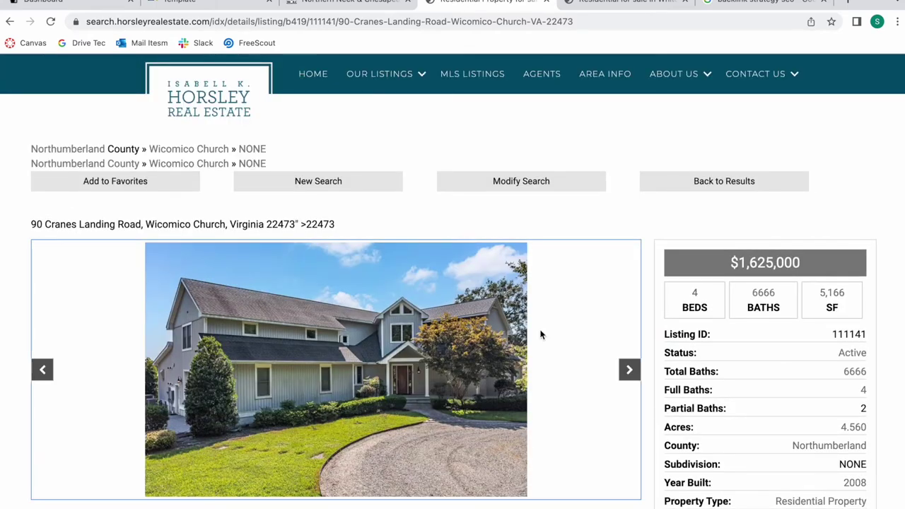
{"action": "scroll", "coordinate": [541, 335], "scroll_direction": "down", "scroll_amount": 6}
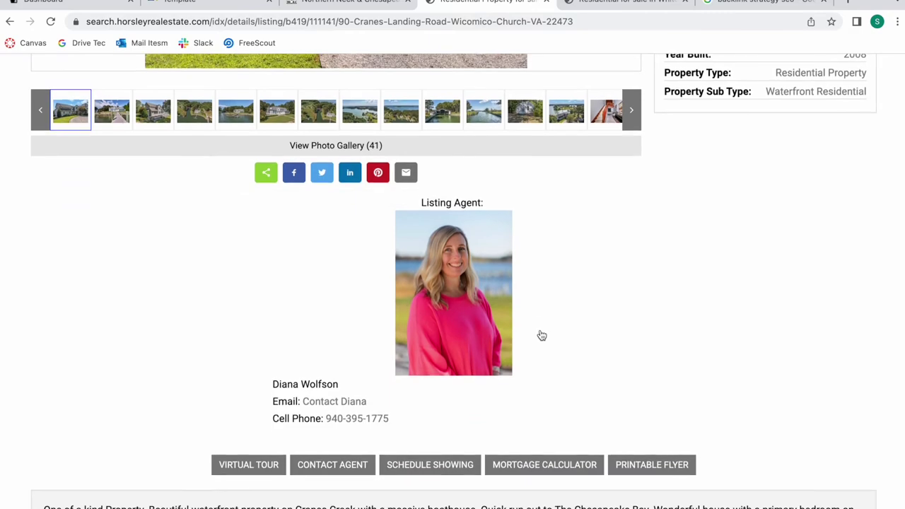
{"action": "scroll", "coordinate": [541, 335], "scroll_direction": "down", "scroll_amount": 5}
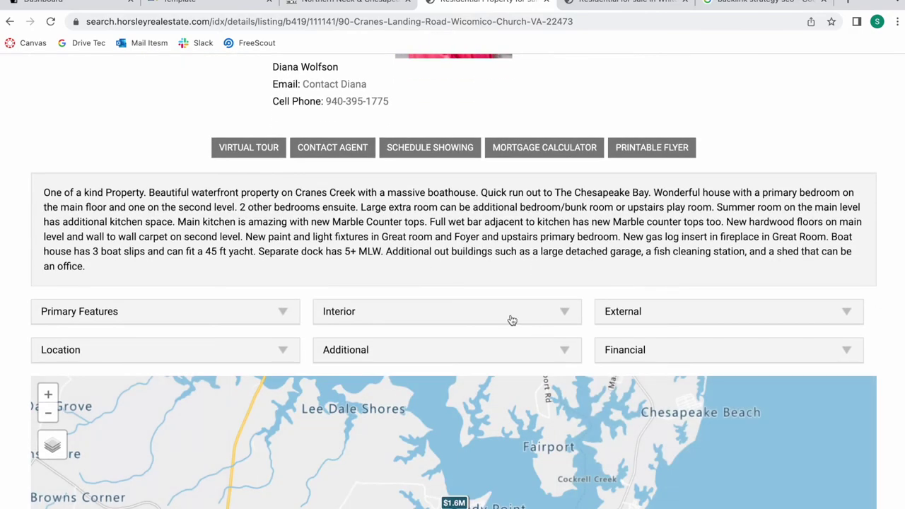
{"action": "left_click", "coordinate": [512, 319]}
{"action": "scroll", "coordinate": [512, 320], "scroll_direction": "down", "scroll_amount": 2}
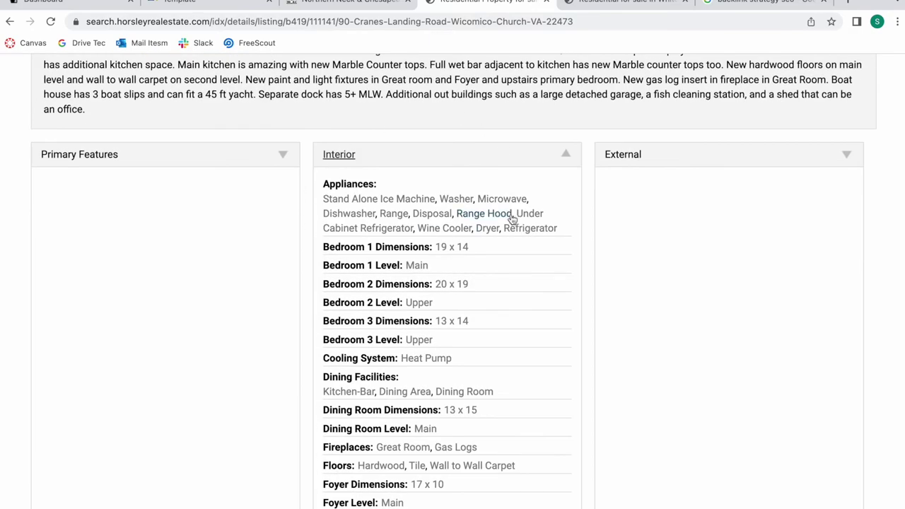
{"action": "scroll", "coordinate": [447, 388], "scroll_direction": "down", "scroll_amount": 6}
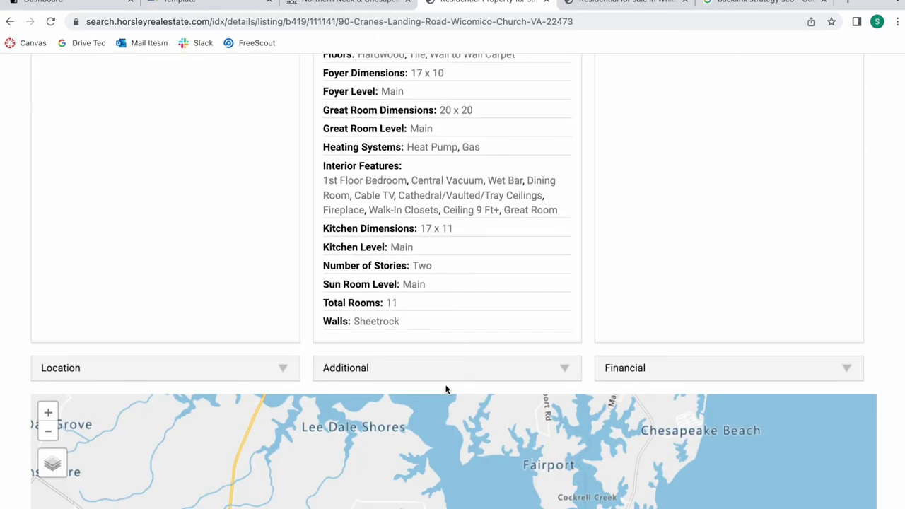
{"action": "left_click", "coordinate": [350, 368]}
- Follow the 'cranes creek' keyword link to its 5 results, then return to the listing
{"action": "key", "text": "super+1"}
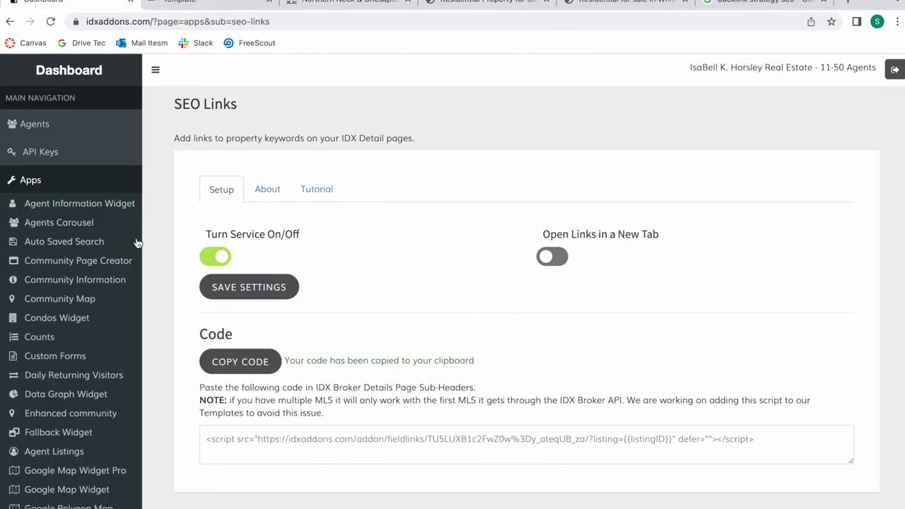
{"action": "left_click", "coordinate": [482, 3]}
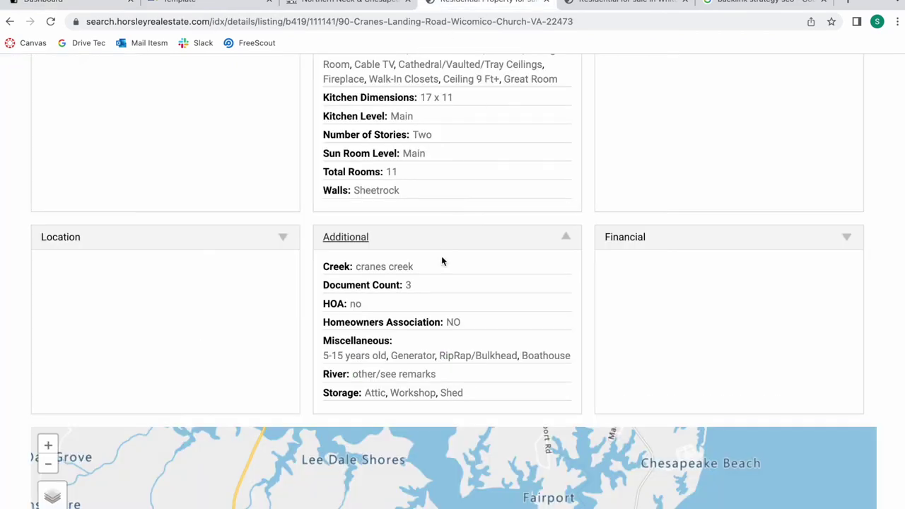
{"action": "left_click", "coordinate": [405, 267]}
{"action": "scroll", "coordinate": [405, 269], "scroll_direction": "down", "scroll_amount": 3}
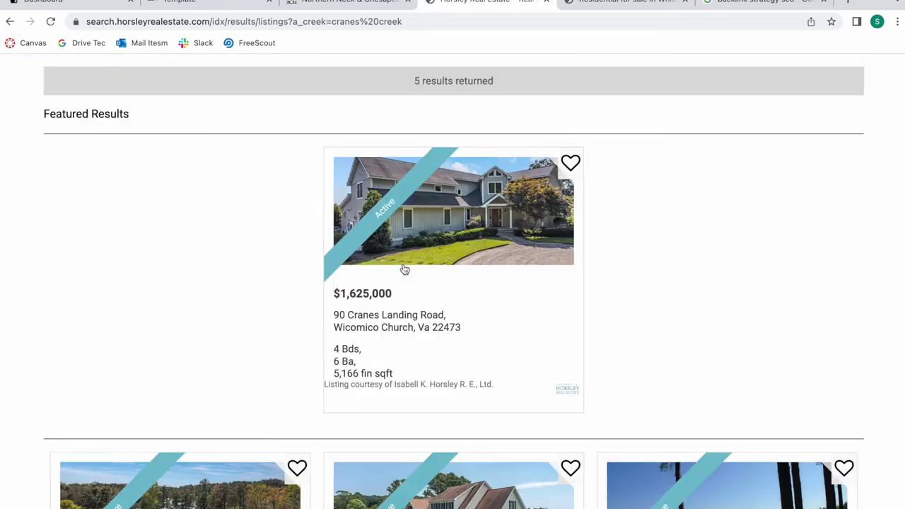
{"action": "scroll", "coordinate": [405, 268], "scroll_direction": "down", "scroll_amount": 6}
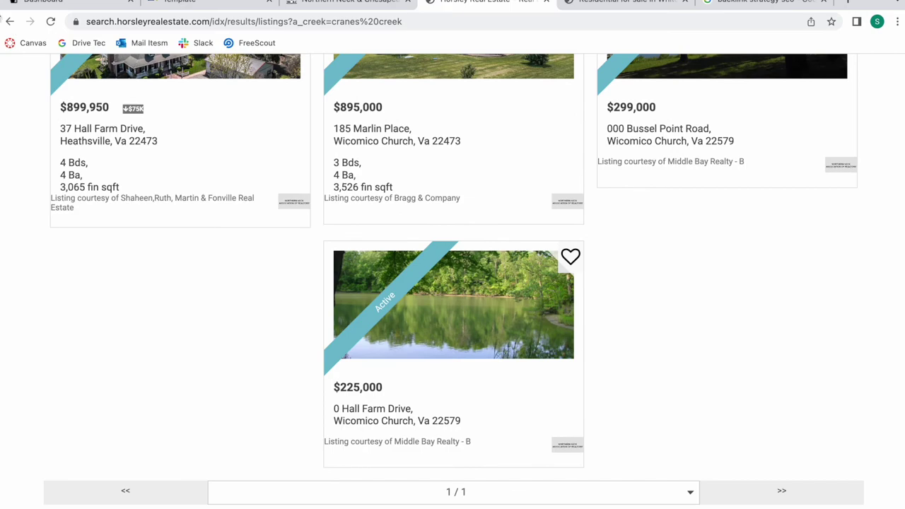
{"action": "left_click", "coordinate": [12, 23]}
- Open the Waterfront Residential keyword results and inspect the property subtype part of the URL
{"action": "scroll", "coordinate": [460, 349], "scroll_direction": "up", "scroll_amount": 10}
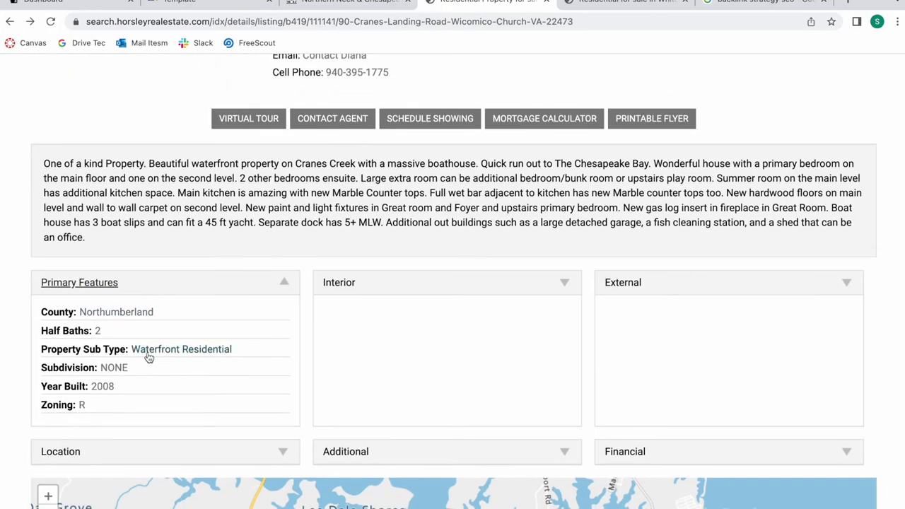
{"action": "left_click", "coordinate": [155, 350]}
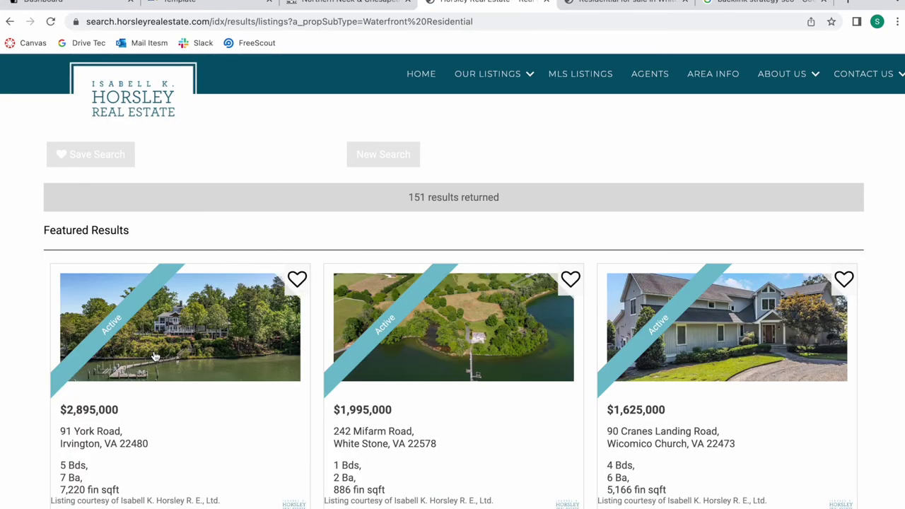
{"action": "scroll", "coordinate": [155, 356], "scroll_direction": "down", "scroll_amount": 5}
{"action": "scroll", "coordinate": [205, 254], "scroll_direction": "up", "scroll_amount": 10}
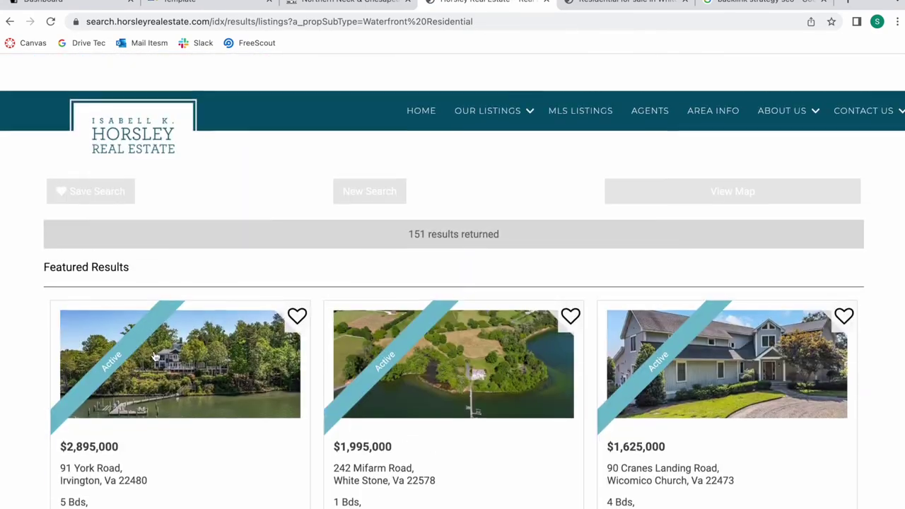
{"action": "left_click", "coordinate": [345, 22]}
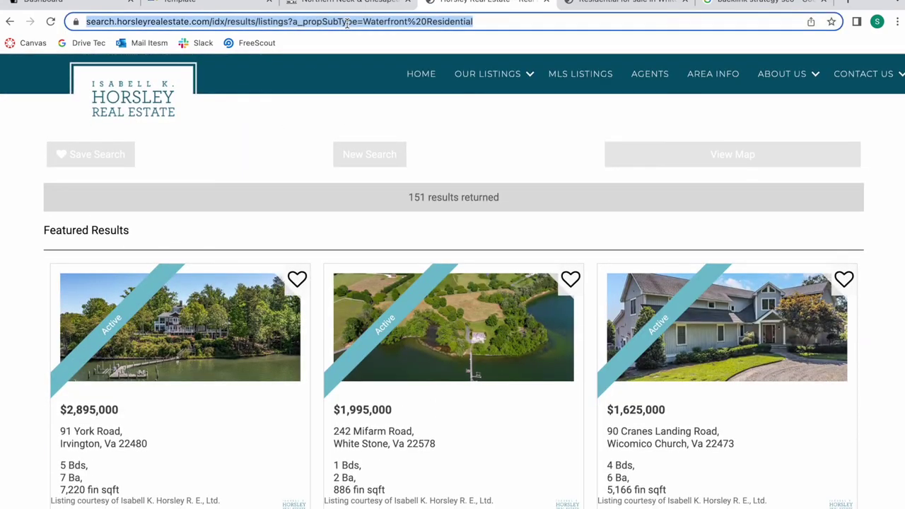
{"action": "left_click", "coordinate": [303, 23]}
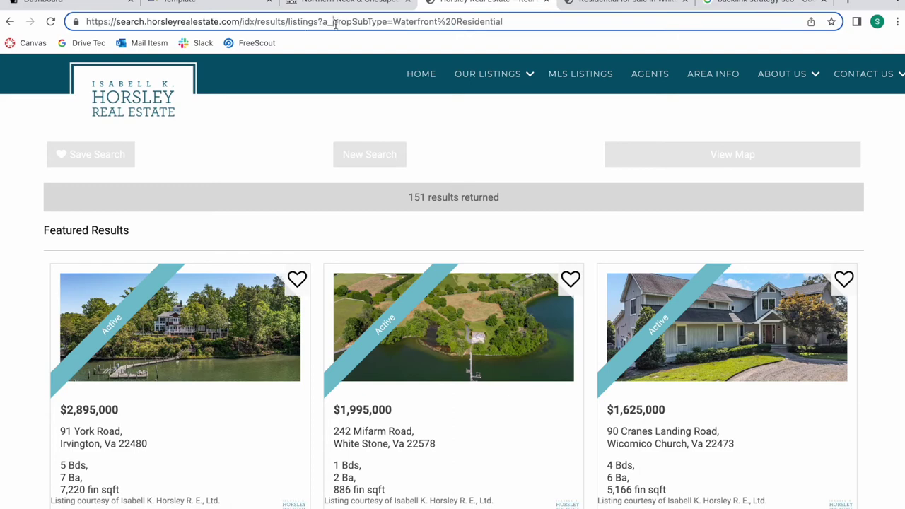
{"action": "left_click_drag", "start_coordinate": [332, 23], "coordinate": [511, 26]}
- Go back to the Cranes Landing Road listing details and return to the IDX Addons SEO Links settings
{"action": "left_click", "coordinate": [480, 115]}
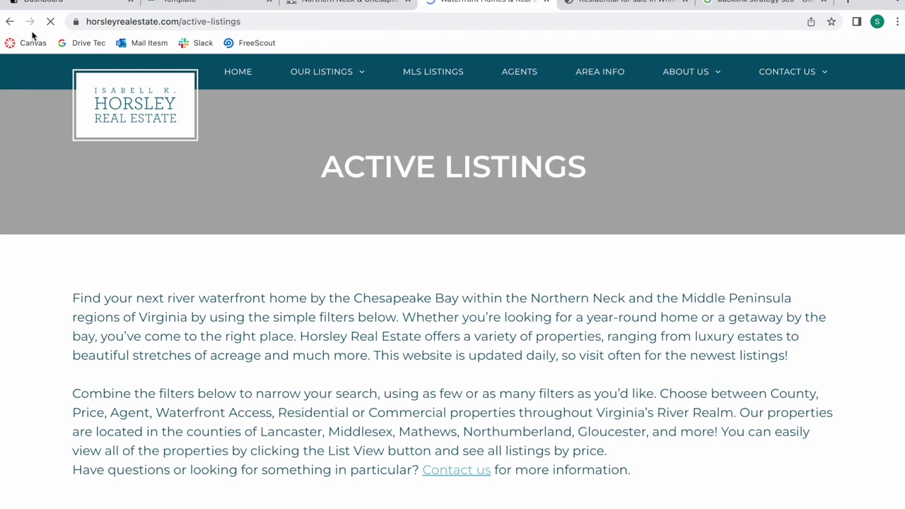
{"action": "left_click", "coordinate": [10, 22]}
{"action": "left_click", "coordinate": [10, 22]}
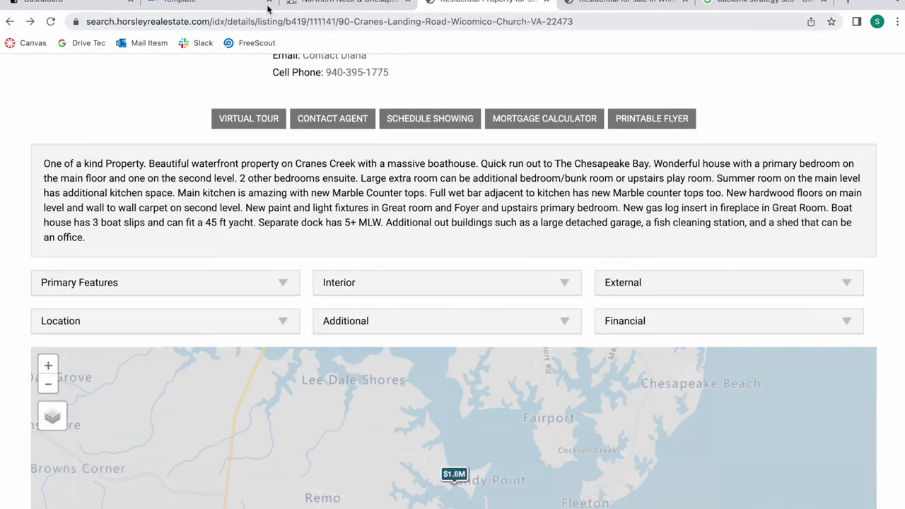
{"action": "left_click", "coordinate": [42, 3]}
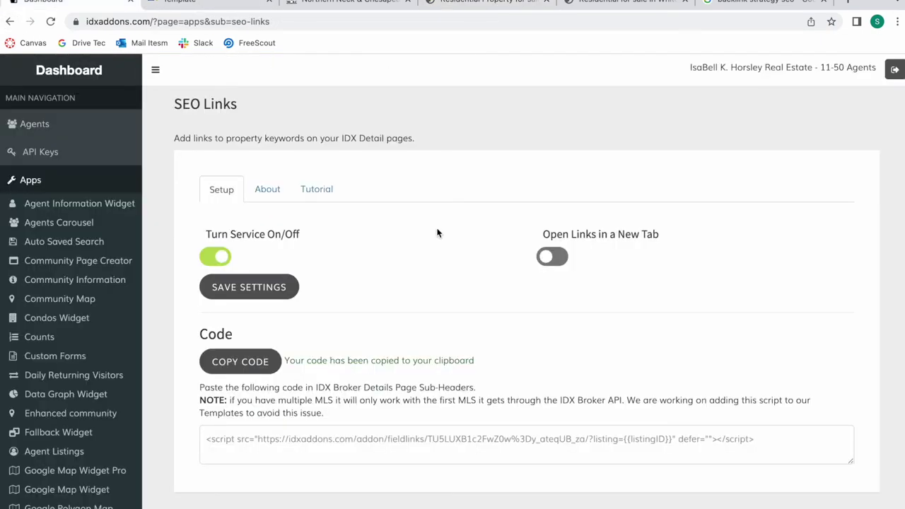
{"action": "left_click", "coordinate": [320, 191]}
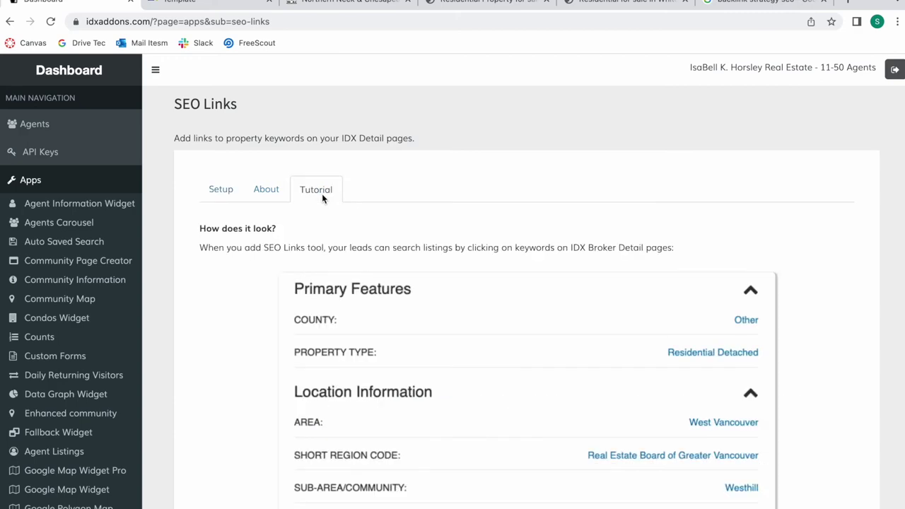
{"action": "scroll", "coordinate": [399, 313], "scroll_direction": "down", "scroll_amount": 3}
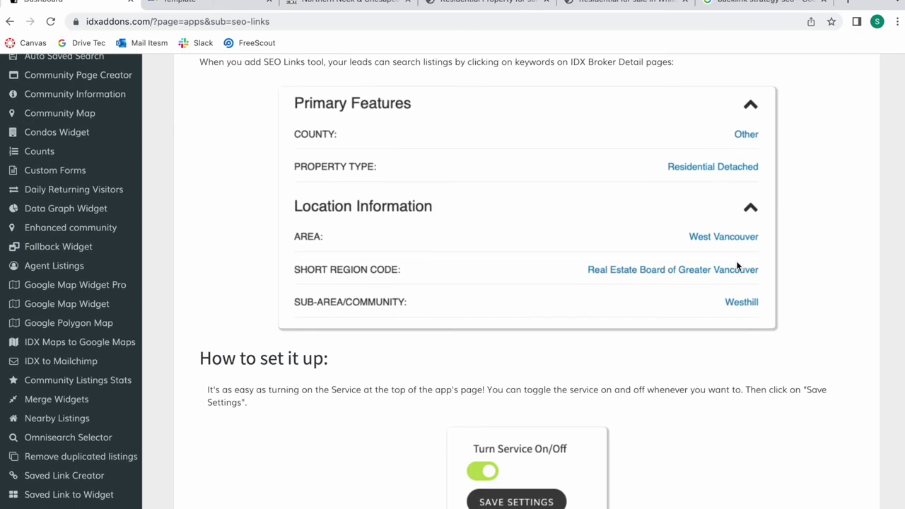
{"action": "scroll", "coordinate": [783, 344], "scroll_direction": "down", "scroll_amount": 5}
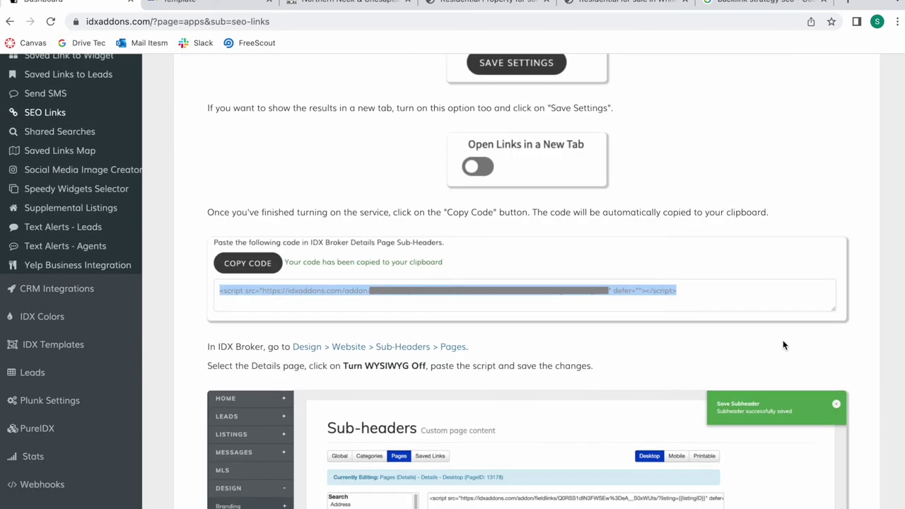
{"action": "scroll", "coordinate": [784, 344], "scroll_direction": "up", "scroll_amount": 10}
{"action": "left_click", "coordinate": [266, 200]}
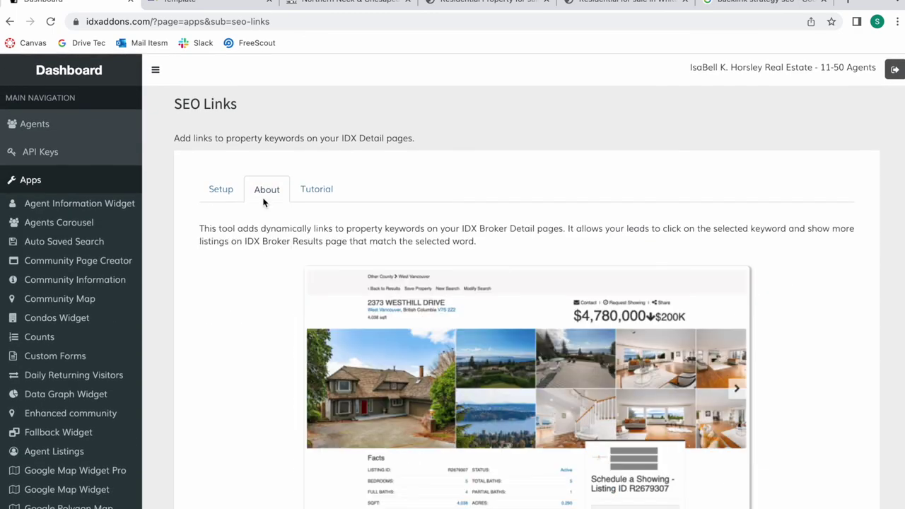
{"action": "left_click", "coordinate": [219, 193]}
{"action": "left_click", "coordinate": [272, 201]}
{"action": "scroll", "coordinate": [460, 346], "scroll_direction": "down", "scroll_amount": 2}
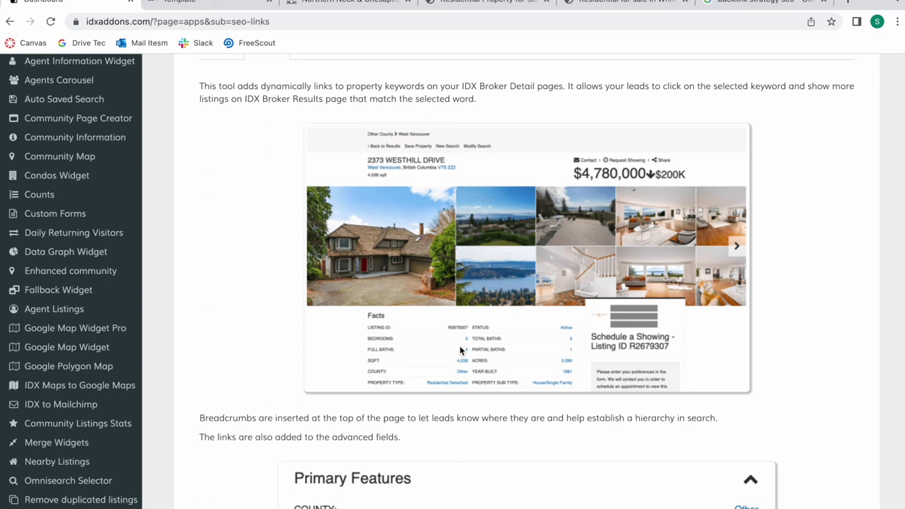
{"action": "scroll", "coordinate": [460, 346], "scroll_direction": "up", "scroll_amount": 5}
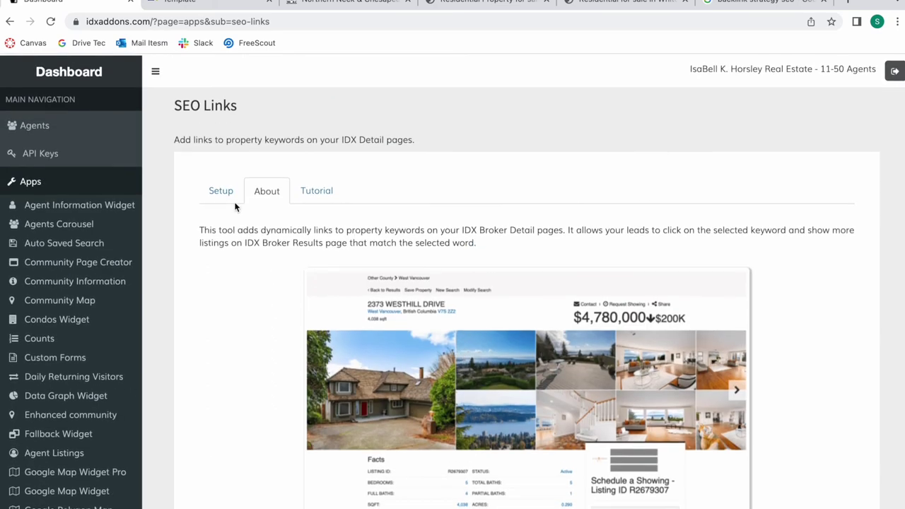
{"action": "left_click", "coordinate": [222, 191]}
{"action": "left_click_drag", "start_coordinate": [174, 104], "coordinate": [265, 104]}
{"action": "left_click", "coordinate": [265, 106]}
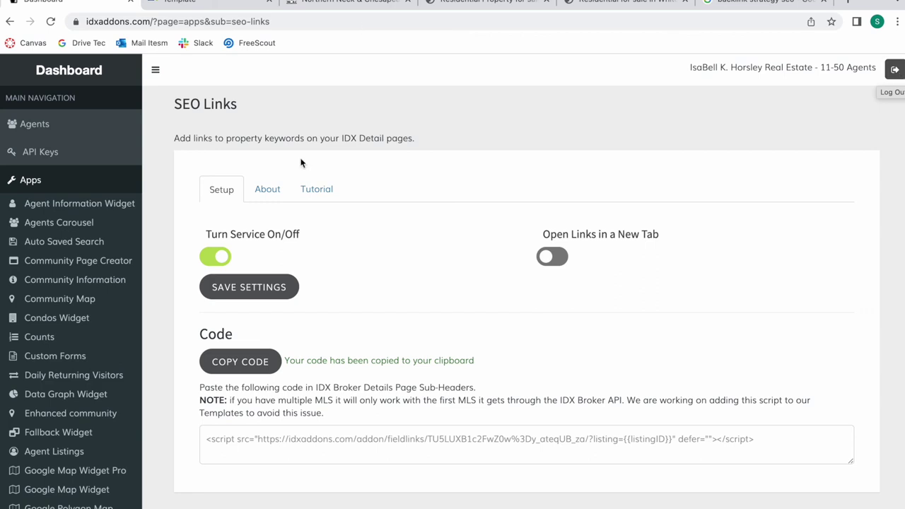
- Log out of IDX Addons and log back in to reach the Dashboard
{"action": "left_click", "coordinate": [893, 71]}
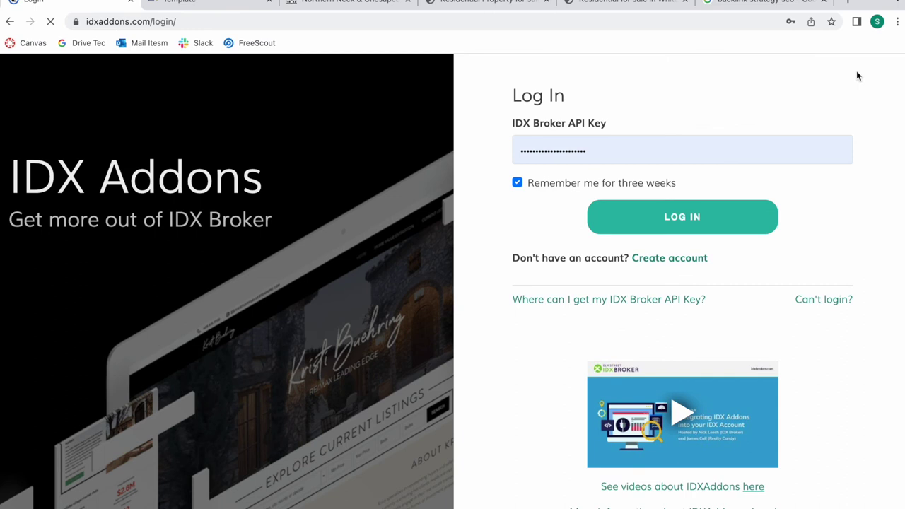
{"action": "left_click", "coordinate": [675, 226]}
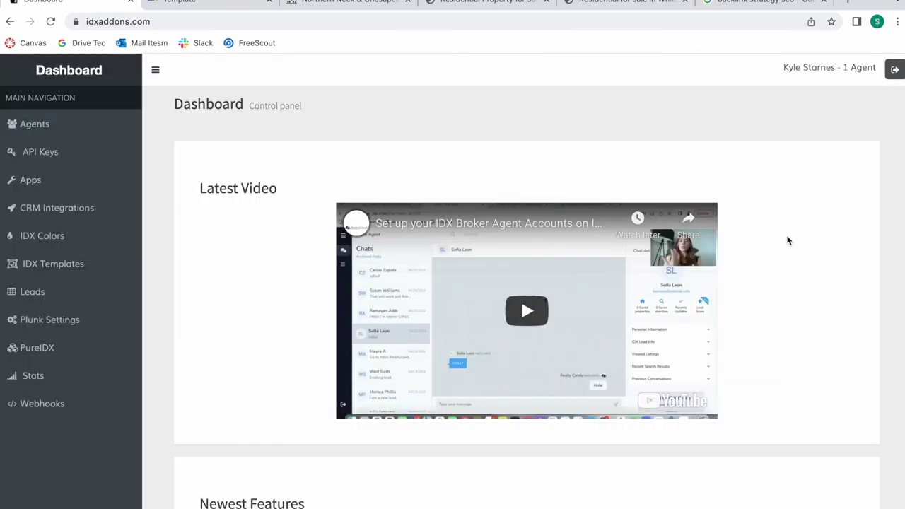